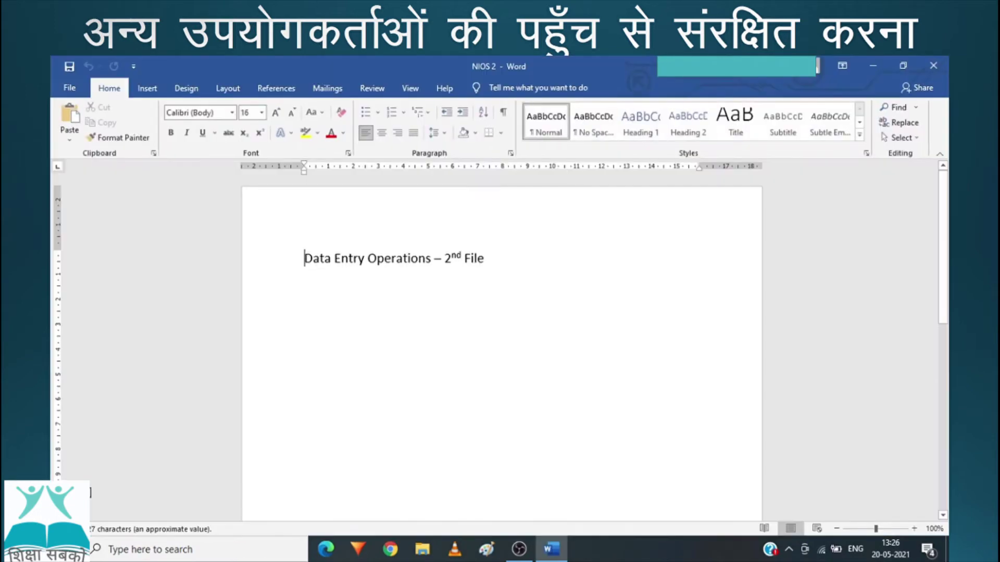
Step: Start saving NIOS 2 to the Desktop and open General Options from the Tools list
click(68, 88)
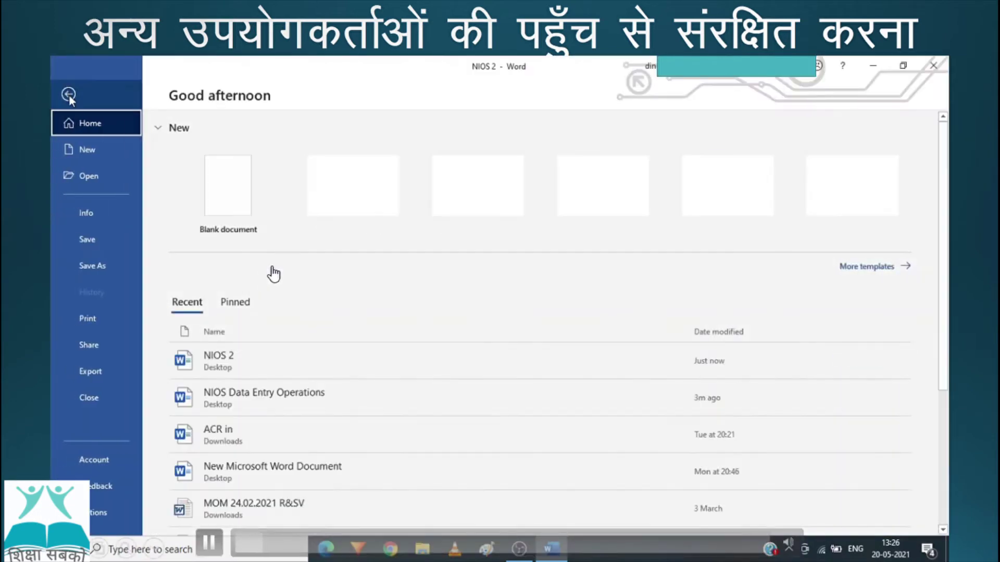
click(89, 269)
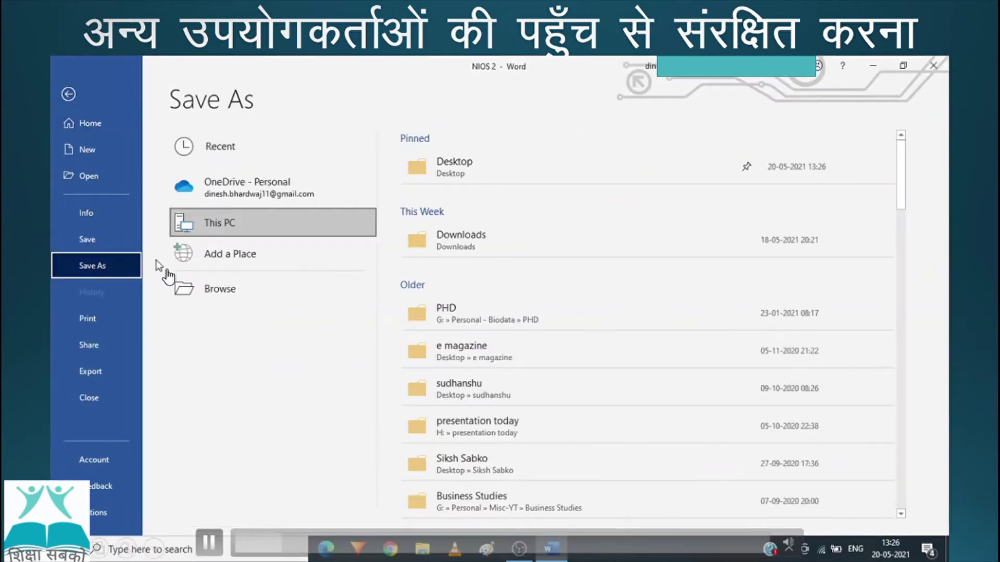
click(457, 167)
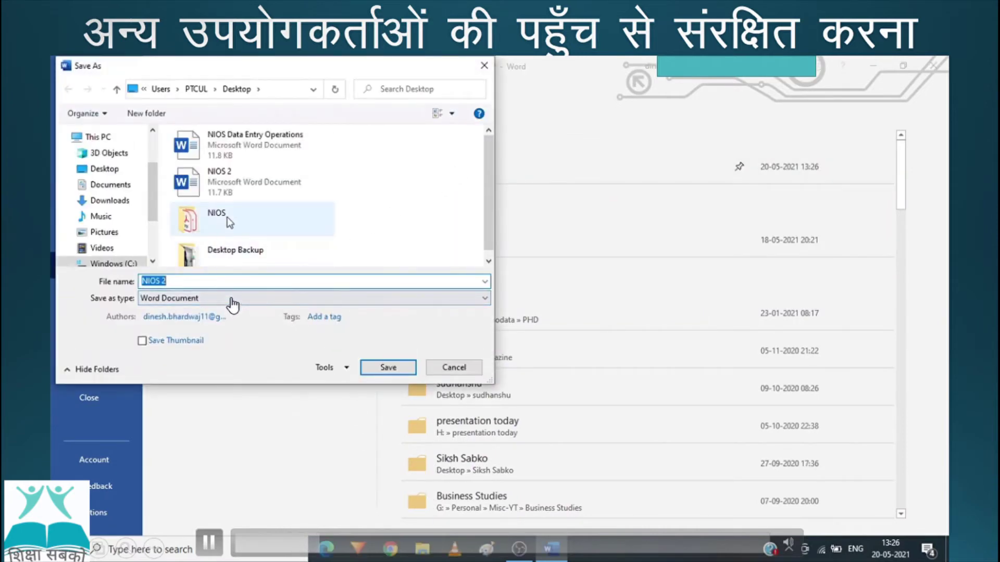
click(347, 369)
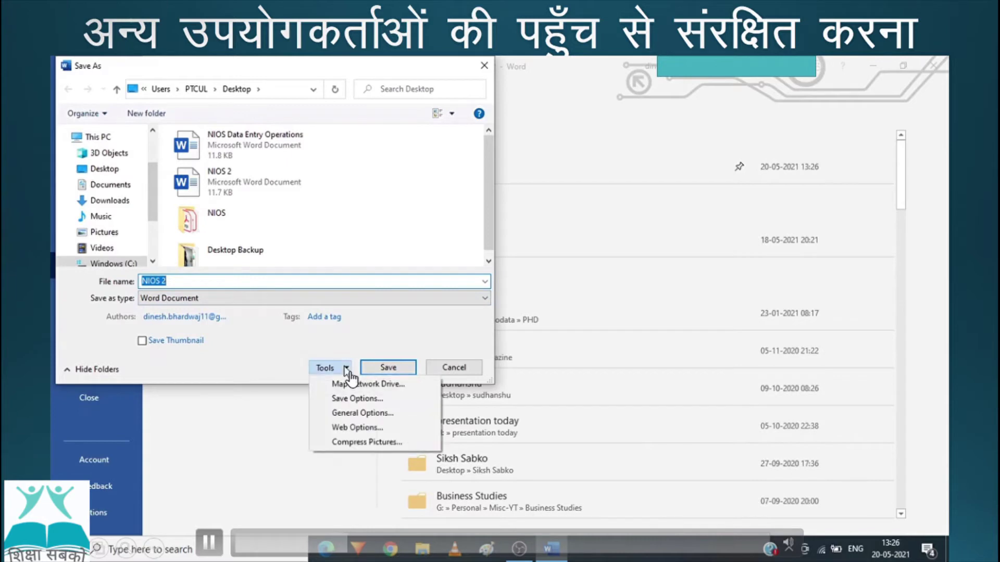
click(350, 414)
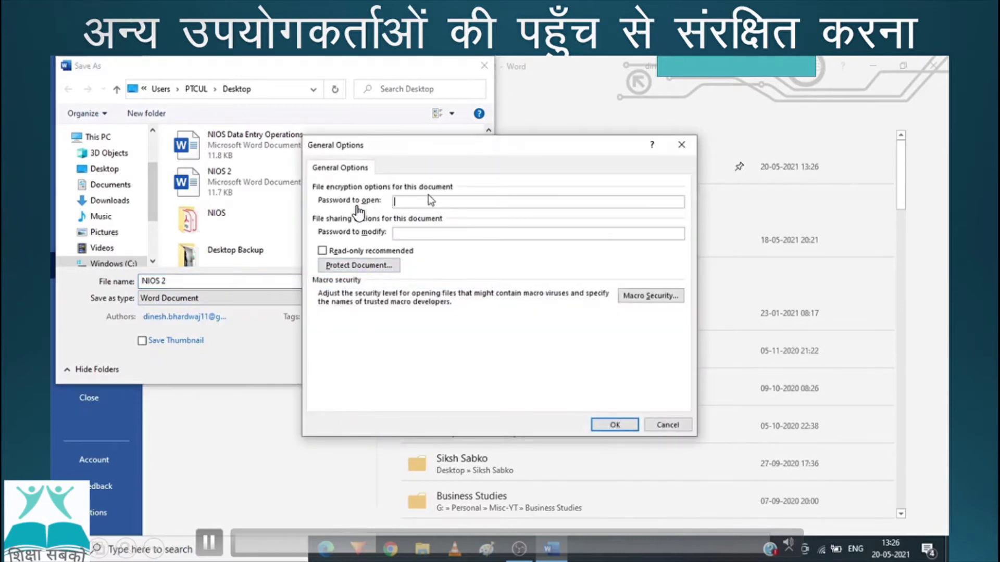
Step: Enter a password to open and a password to modify, then re-enter each to confirm
text(•••)
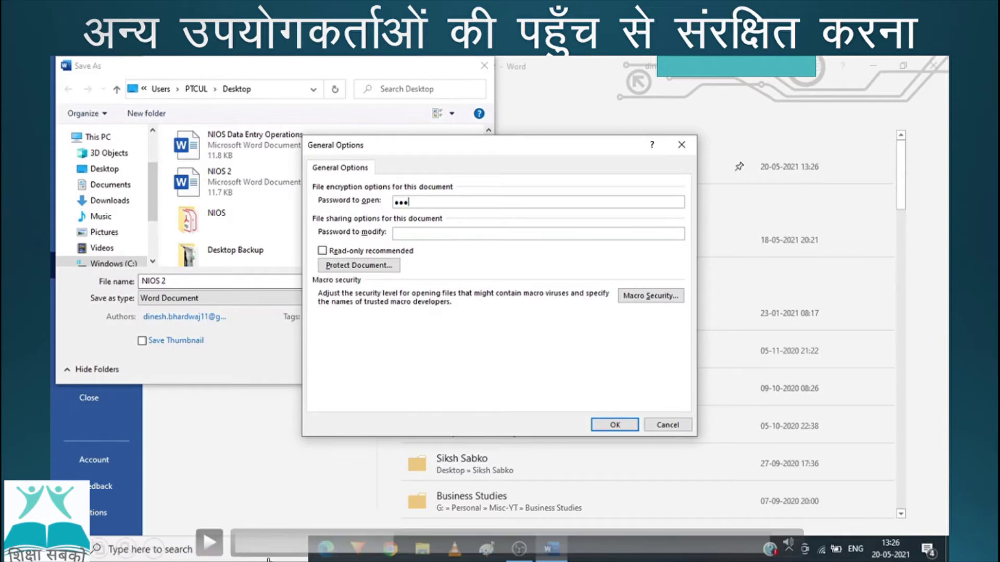
text(45)
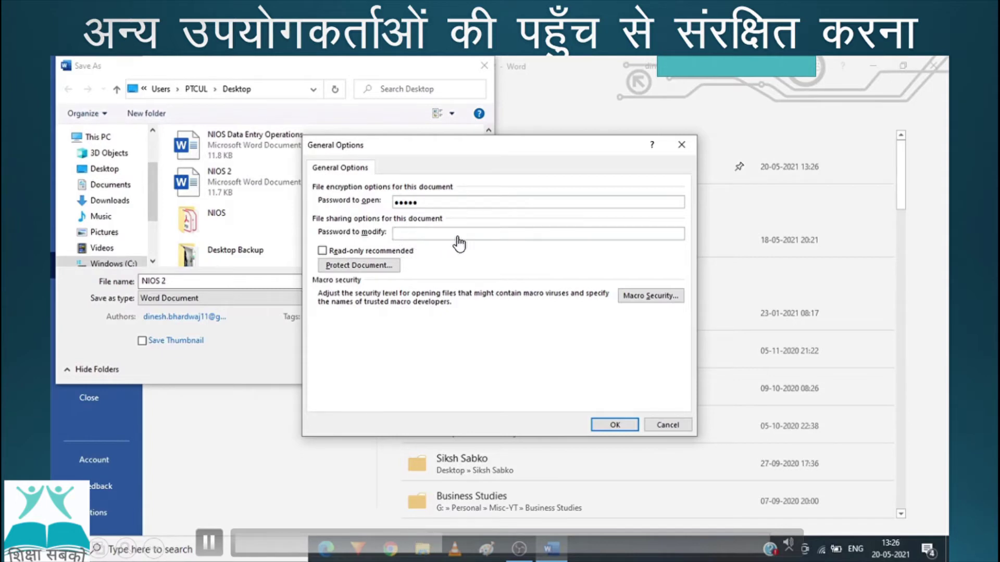
text(12345)
click(615, 425)
text(1)
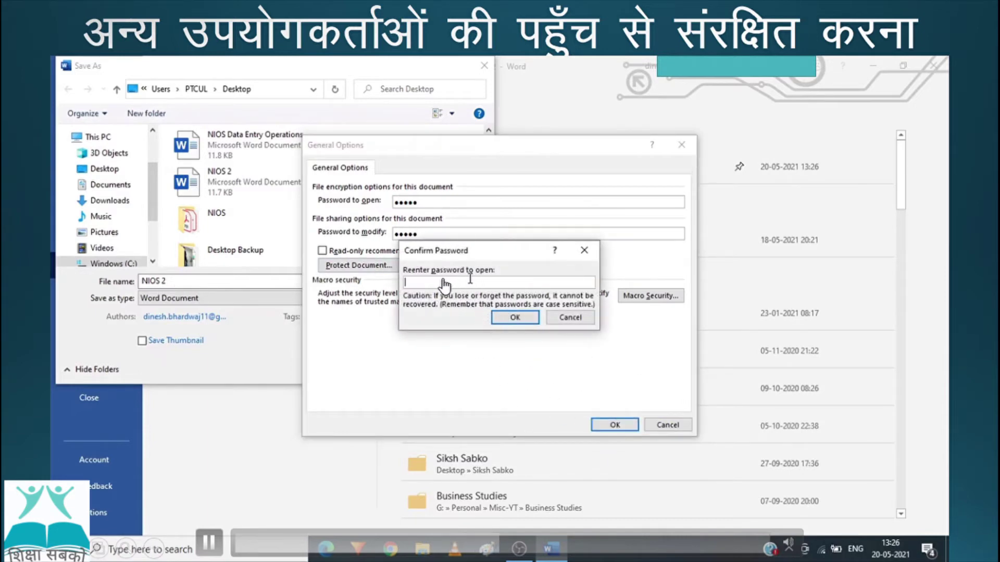
text(2)
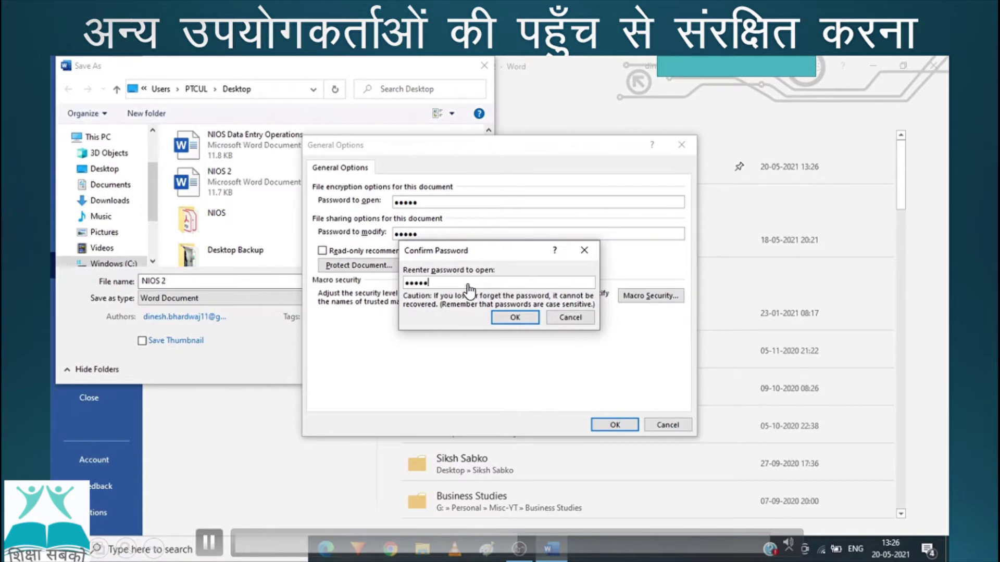
click(515, 315)
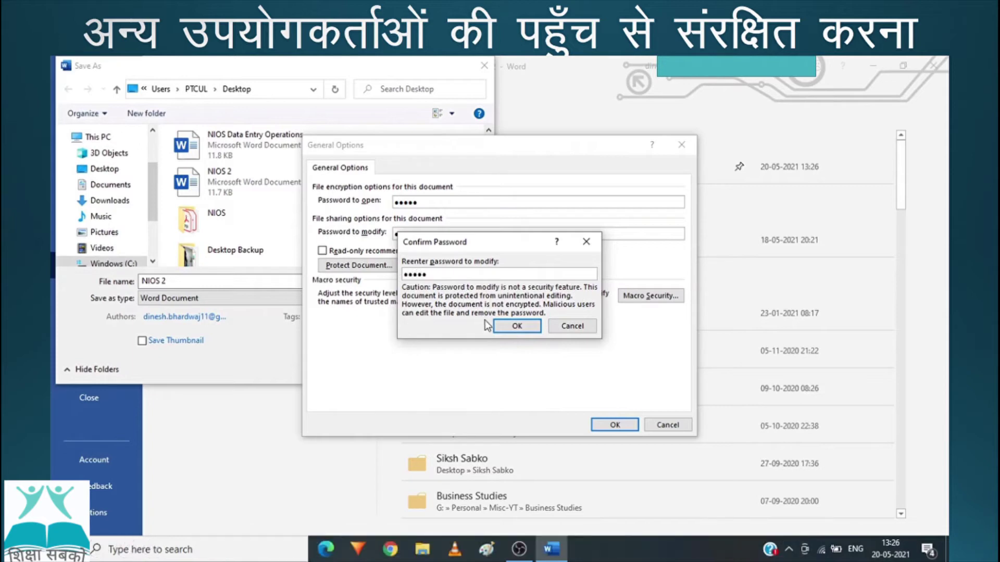
click(515, 325)
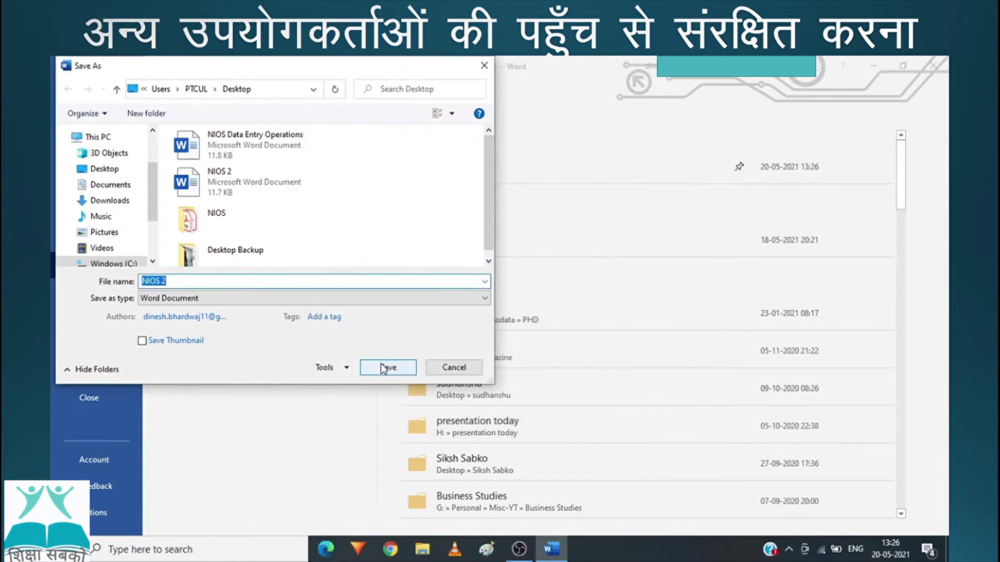
Step: Save the protected NIOS 2, close Word, and reopen the file from the desktop
click(383, 367)
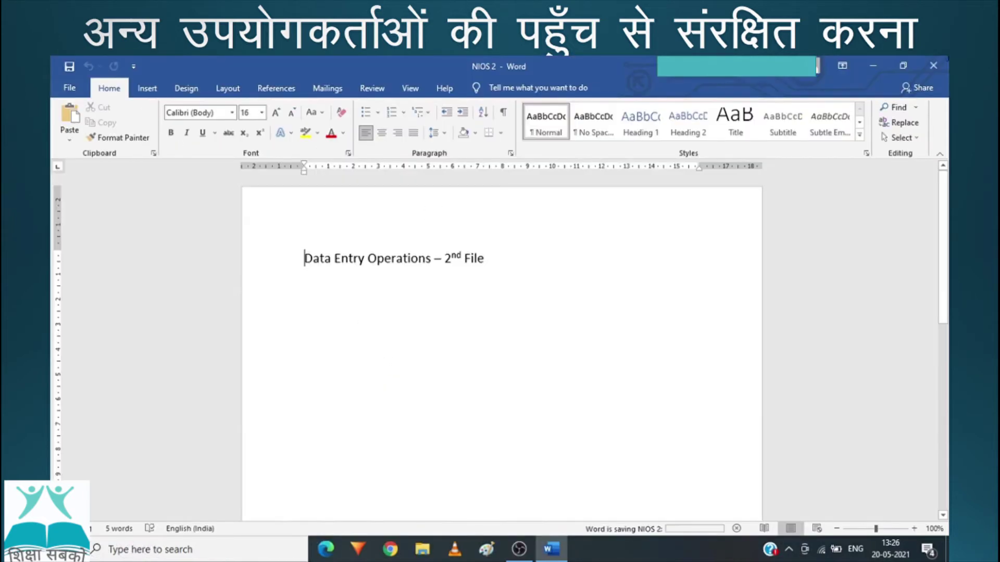
click(935, 66)
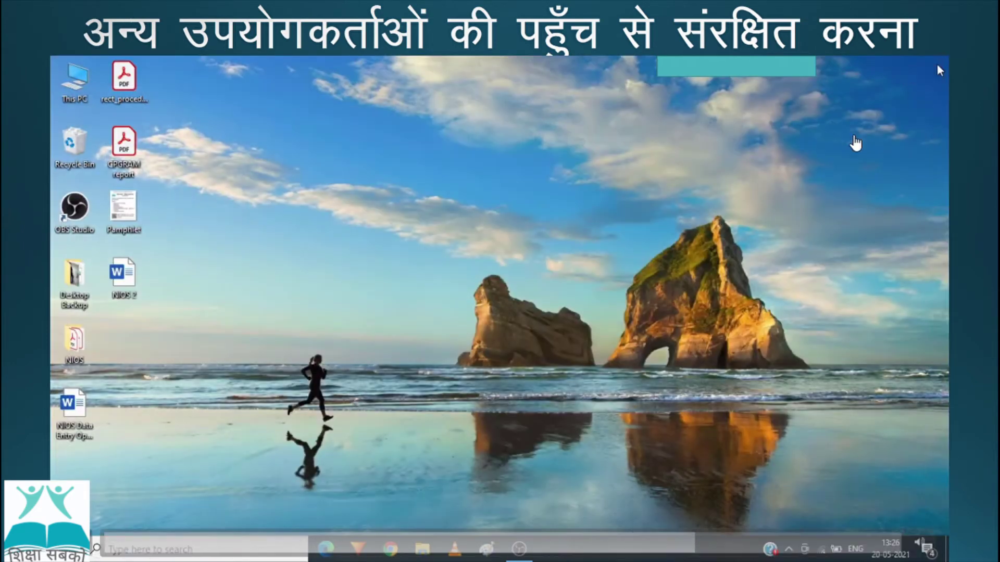
double_click(127, 281)
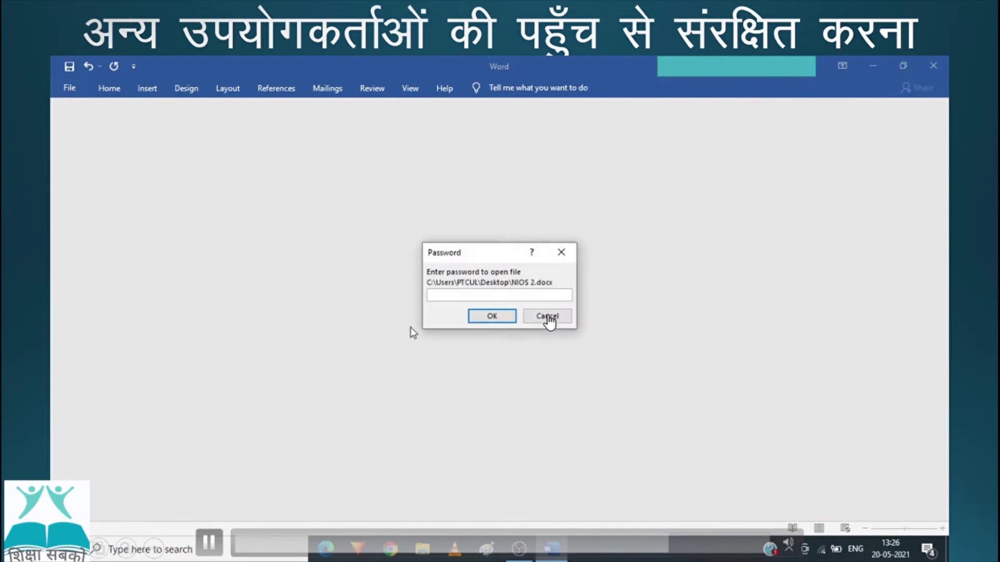
Step: Enter the open password and the modify password to unlock NIOS 2 for editing
text(12345)
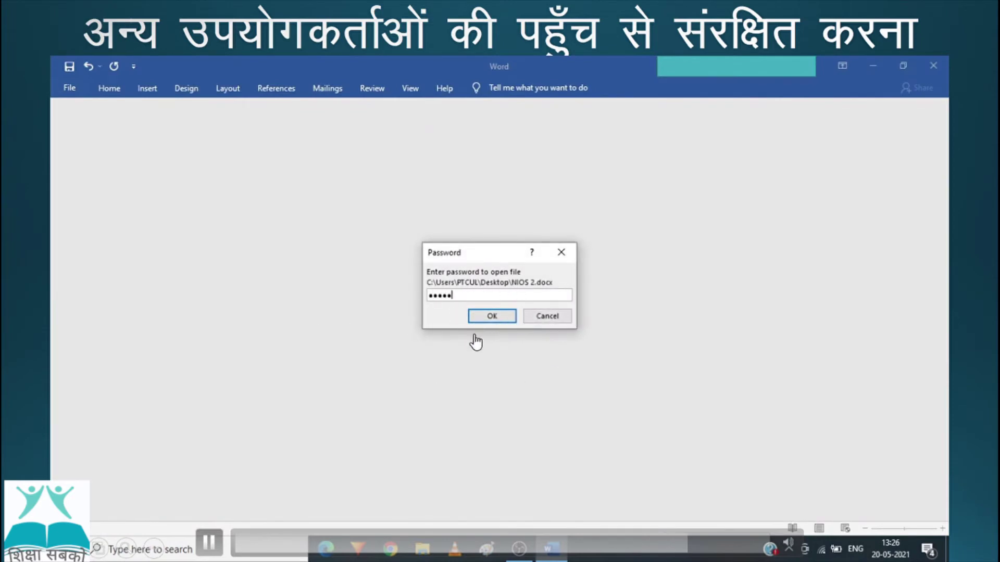
key(Return)
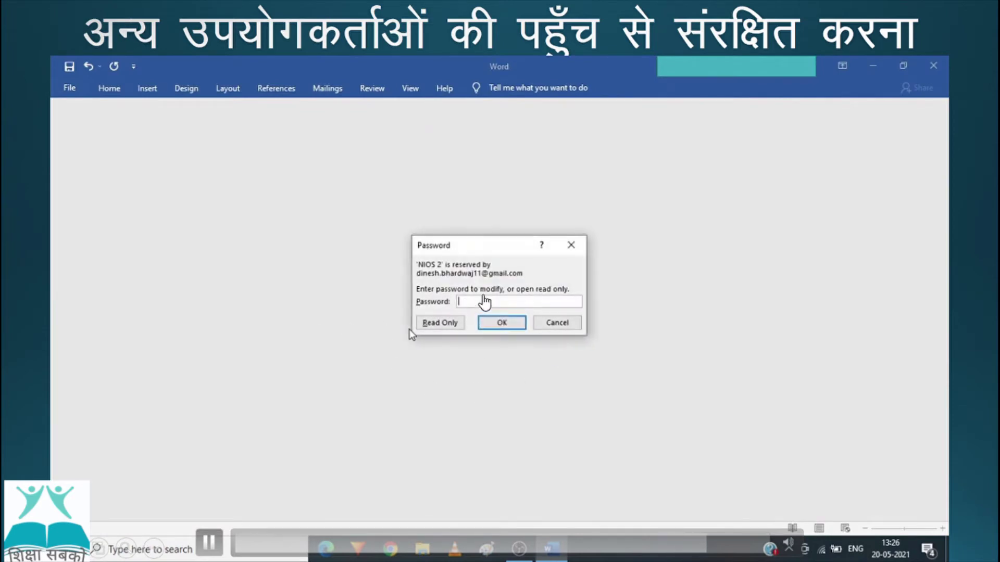
text(123)
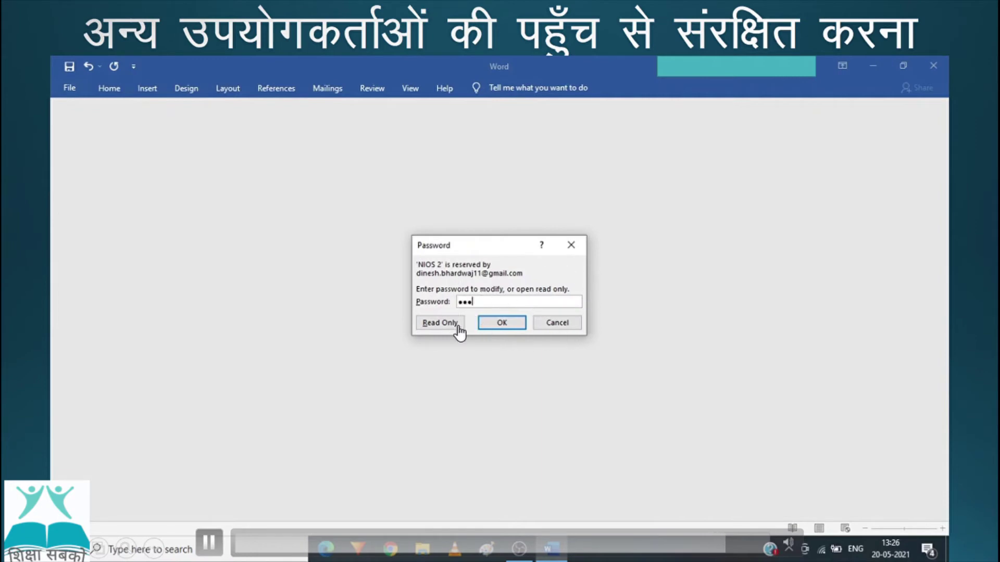
text(45)
key(Return)
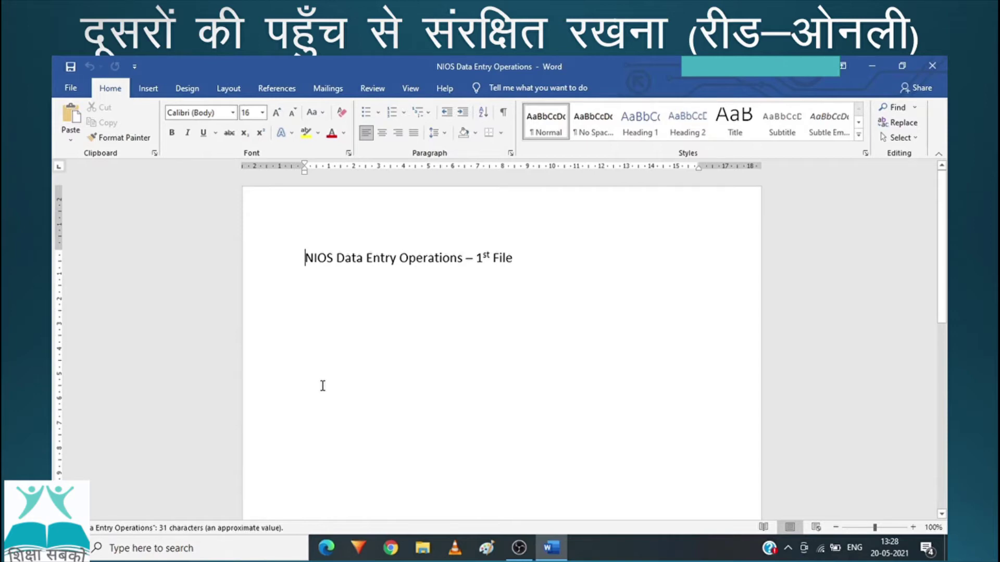
Step: Save NIOS Data Entry Operations to the Desktop with General Options' Read-only recommended checked
click(72, 89)
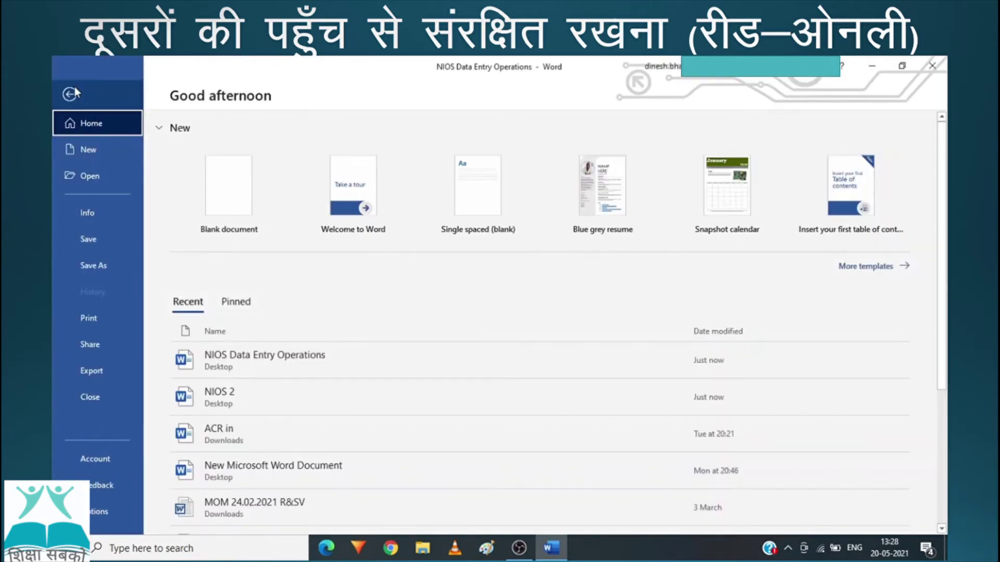
click(88, 267)
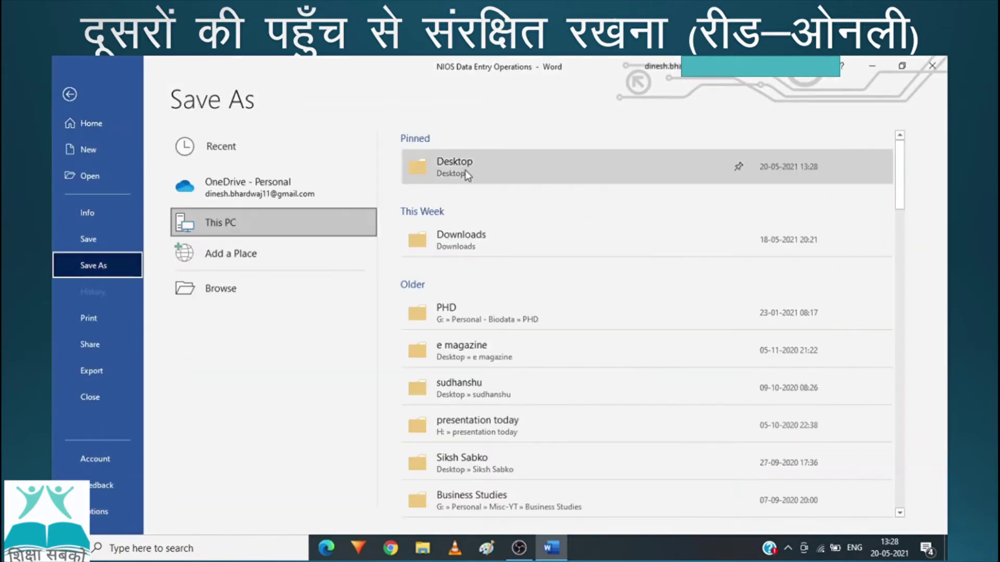
click(465, 168)
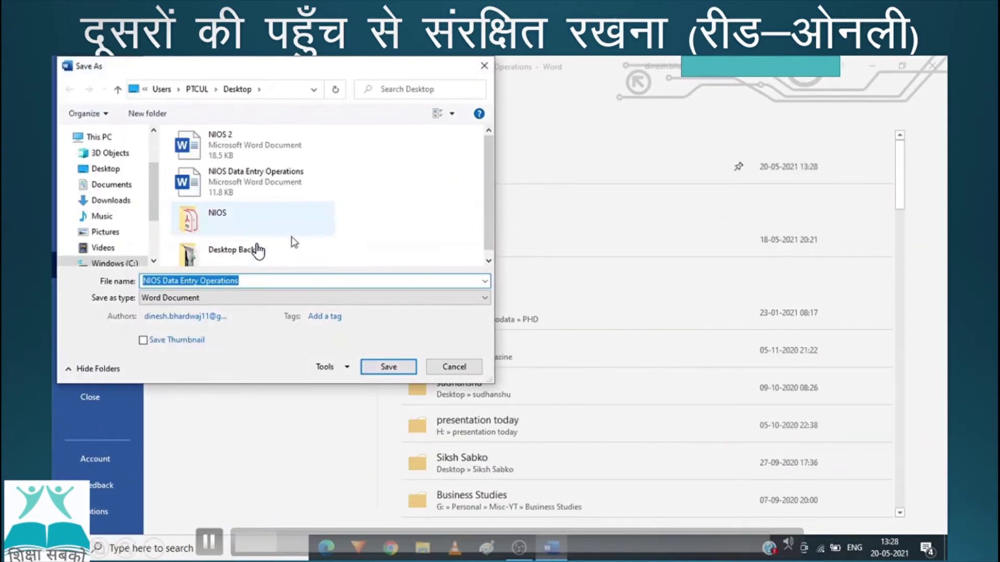
click(344, 371)
click(351, 408)
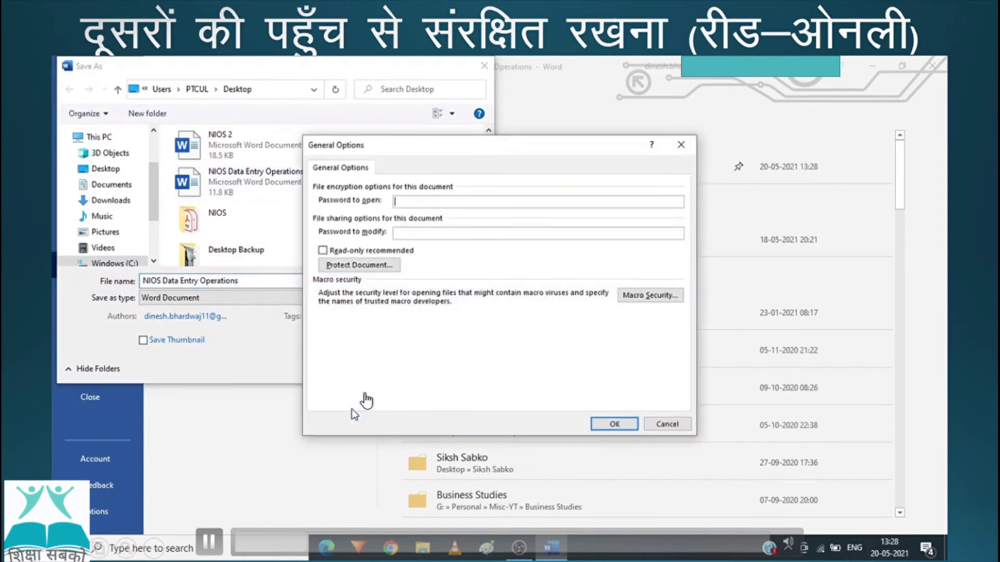
click(323, 250)
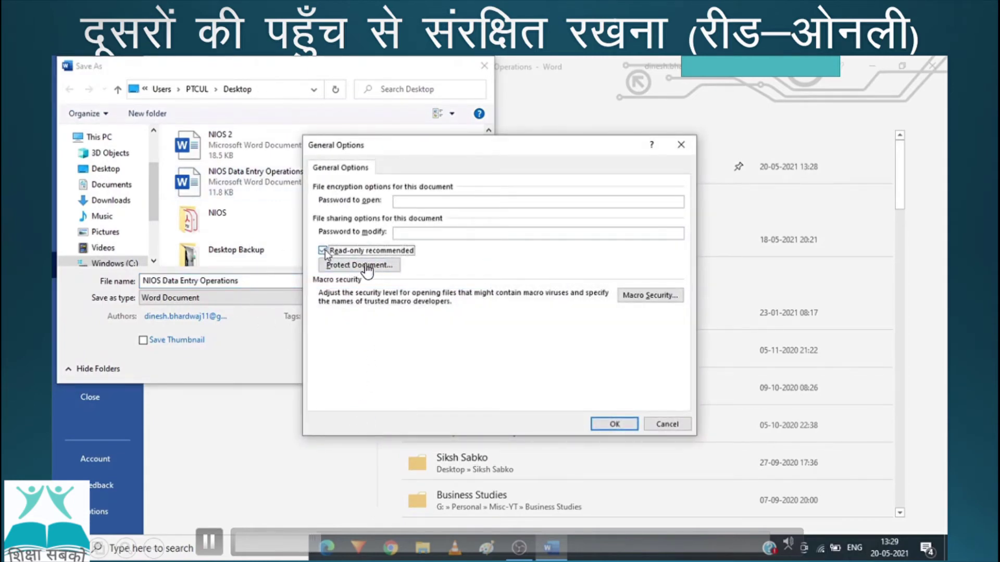
key(Return)
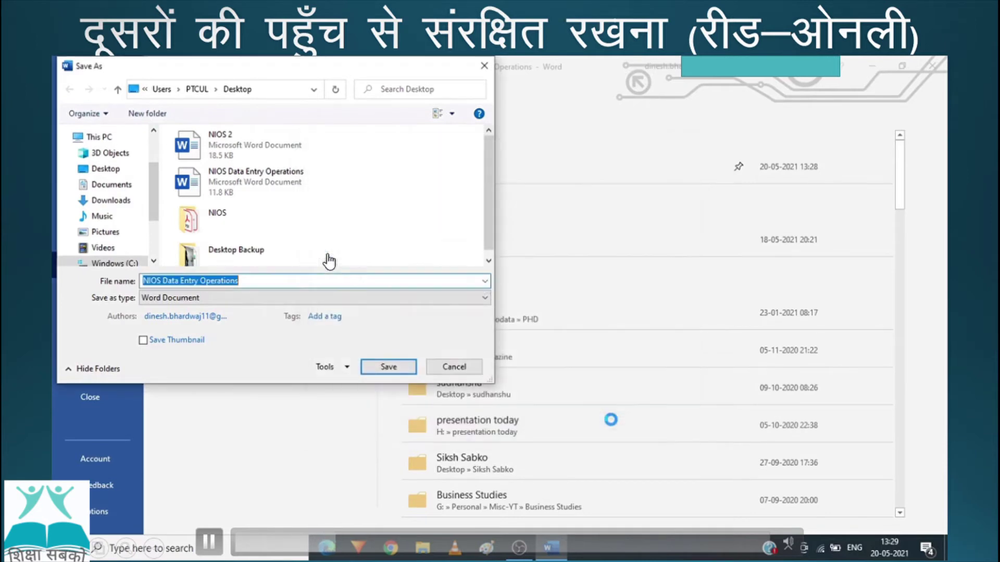
click(377, 368)
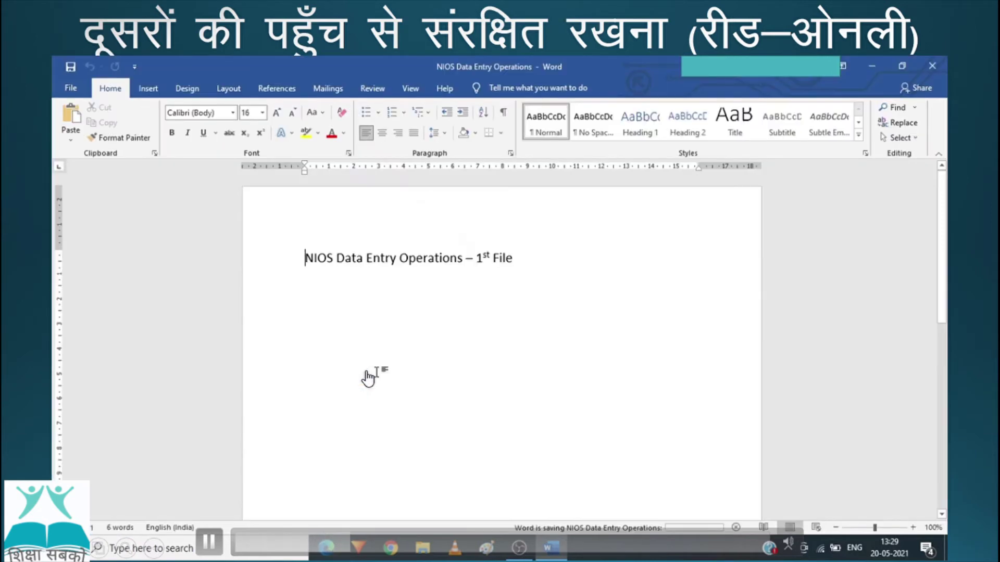
Step: Add a 'hisdf' line below the title, close Word, and reopen NIOS Data Entry Operations from the desktop
click(549, 257)
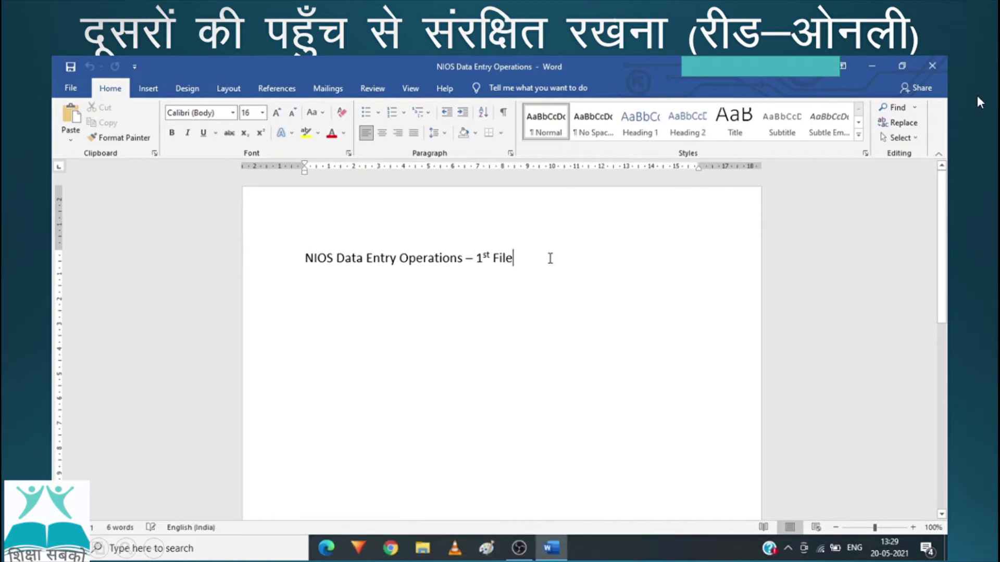
key(Return)
key(Return)
text(hisdf)
key(Return)
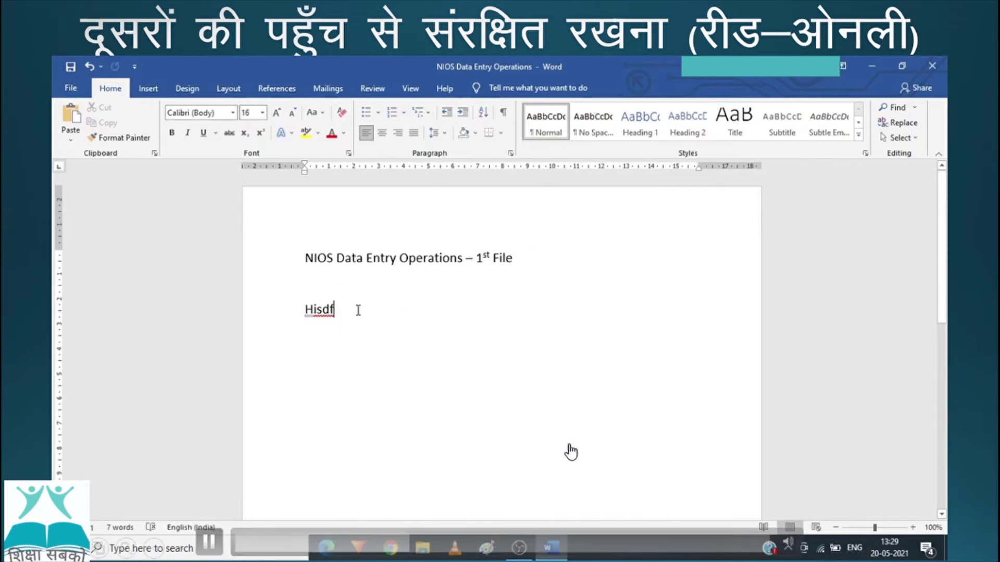
click(934, 63)
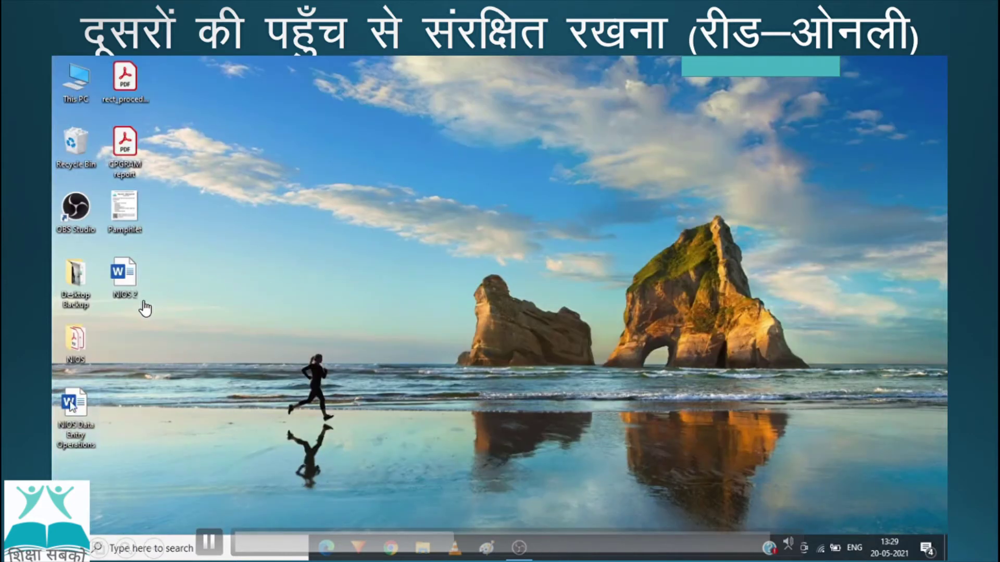
double_click(137, 294)
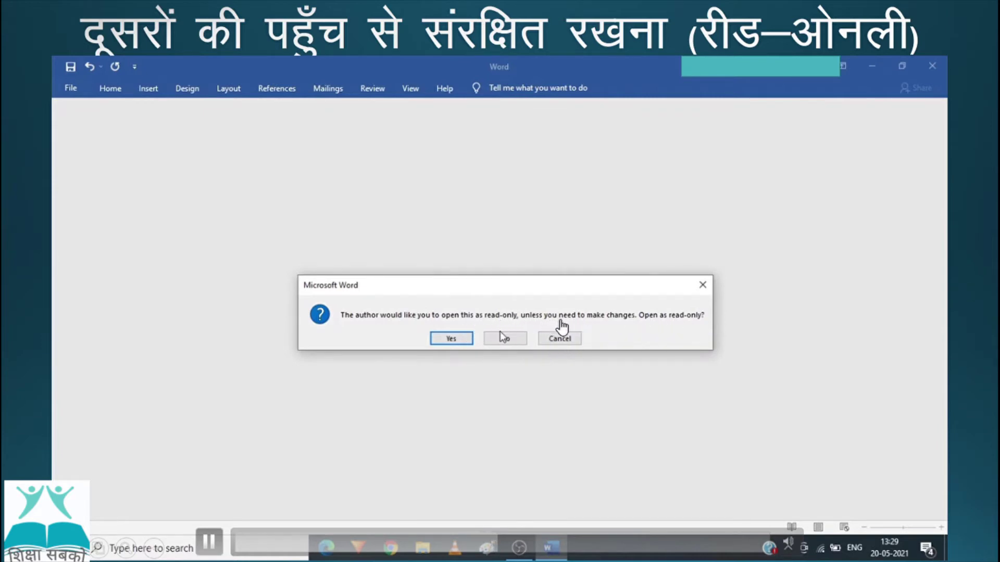
Step: Open the document read-only and type a new 'hiasdf' line below Hisdf
click(451, 339)
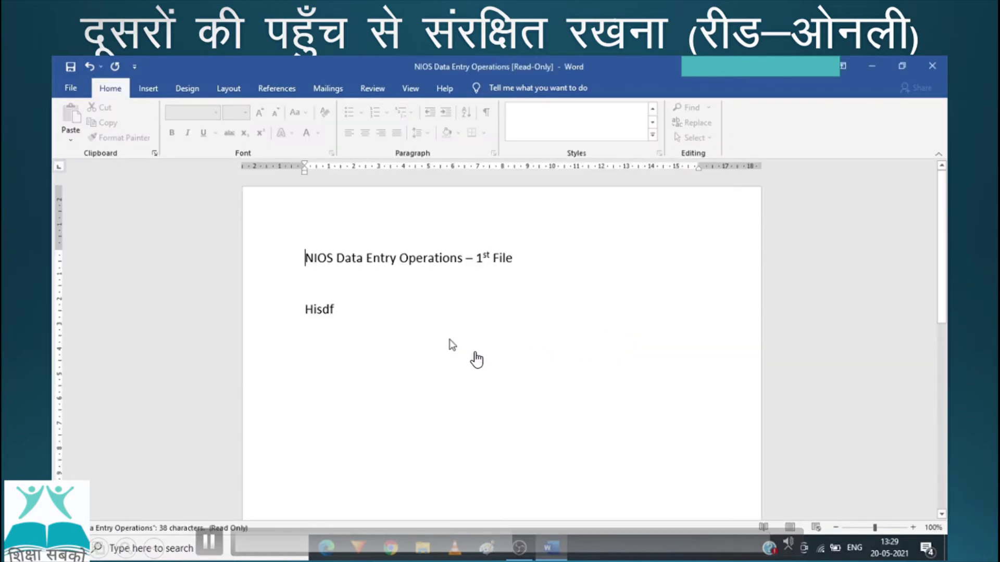
click(376, 320)
key(Return)
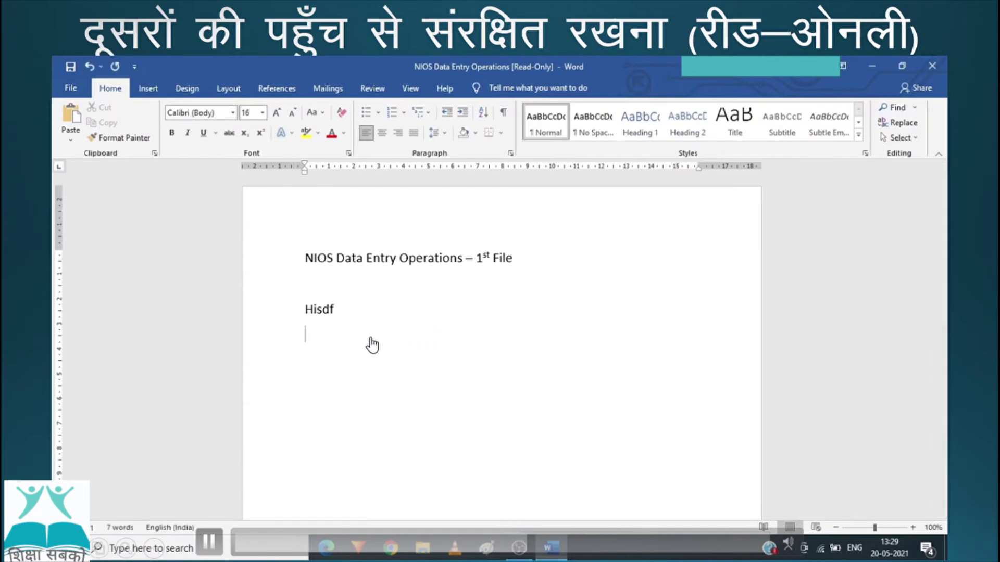
text(hiasdf)
Step: Attempt to save the edits with Ctrl+S and on closing, cancelling the Save As dialog each time
key(ctrl+s)
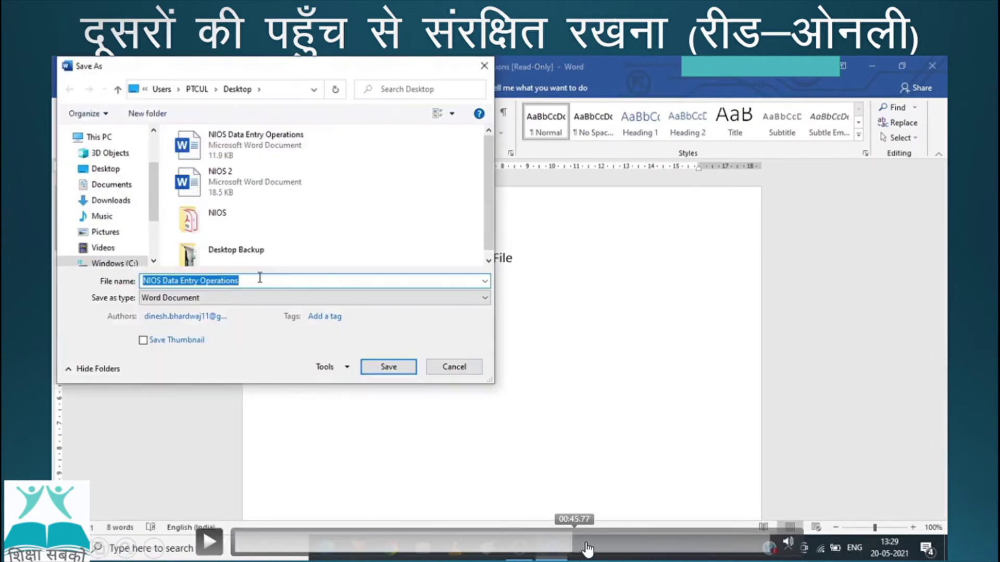
click(454, 366)
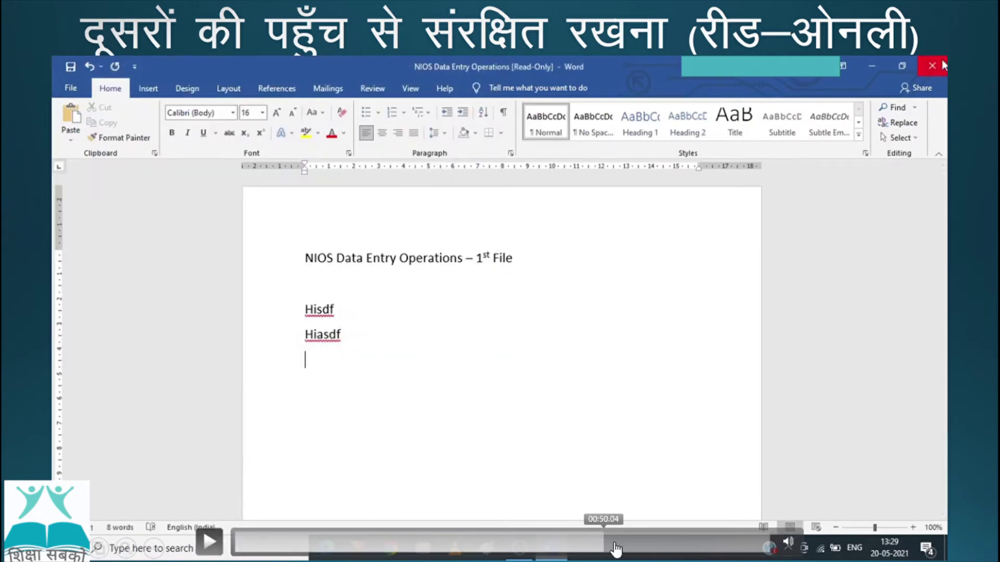
click(942, 64)
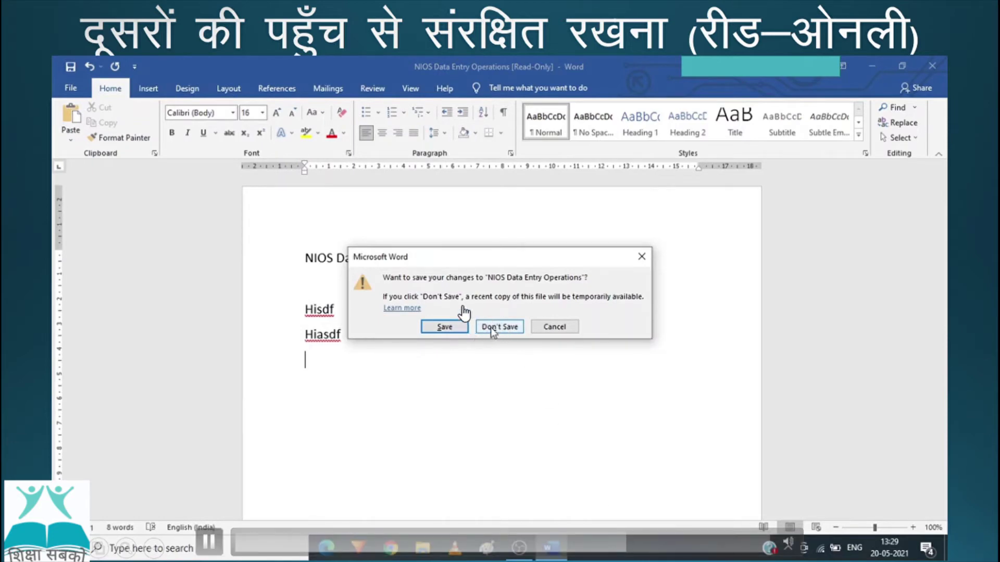
click(446, 326)
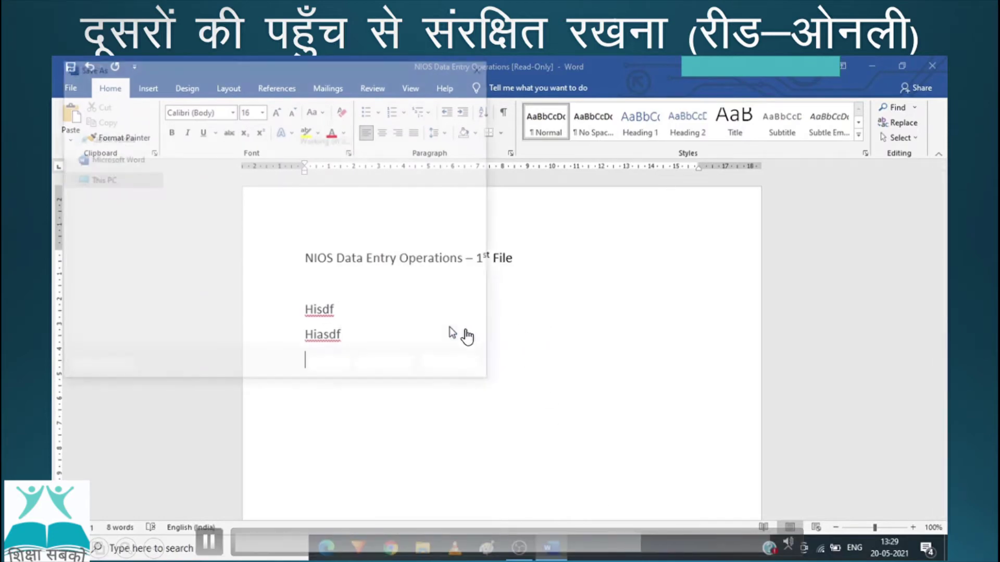
click(456, 366)
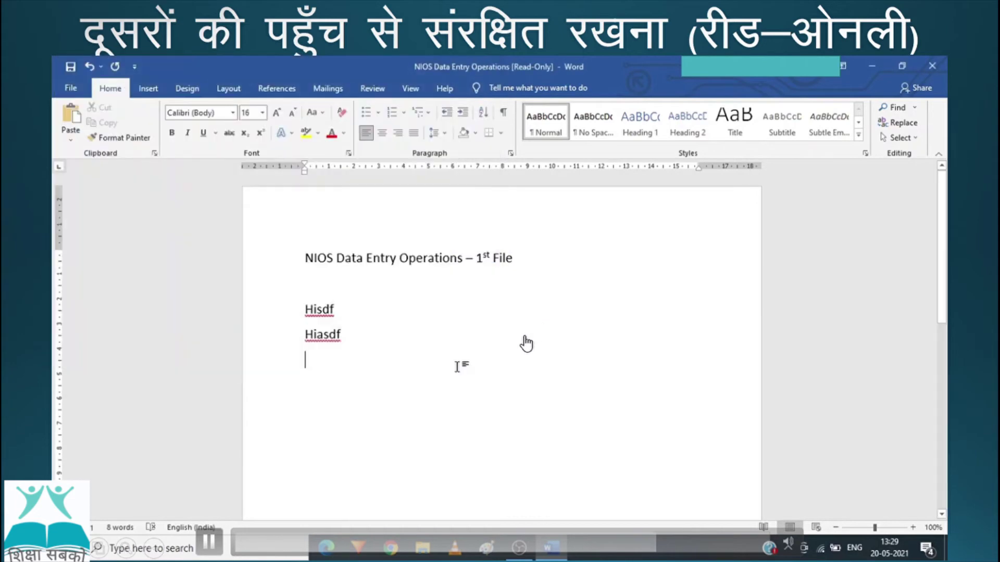
click(932, 66)
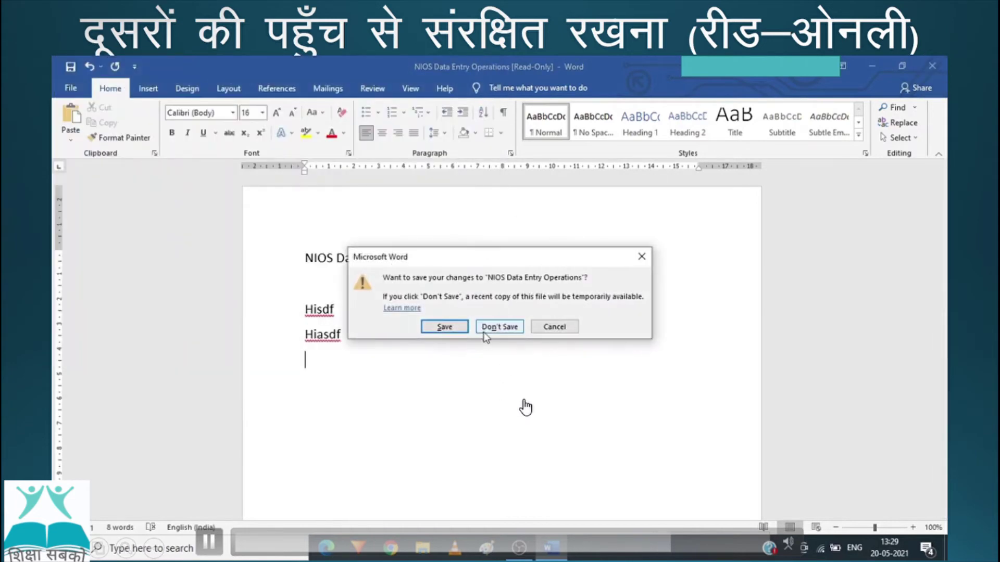
click(441, 328)
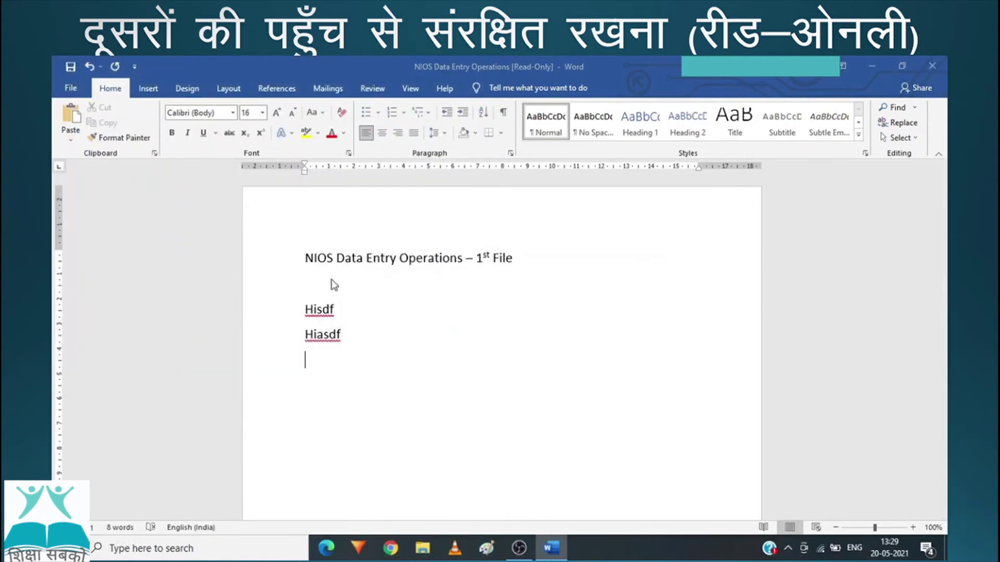
Step: Try saving over the original file, dismiss the read-only warning, and close without saving
click(221, 149)
click(399, 369)
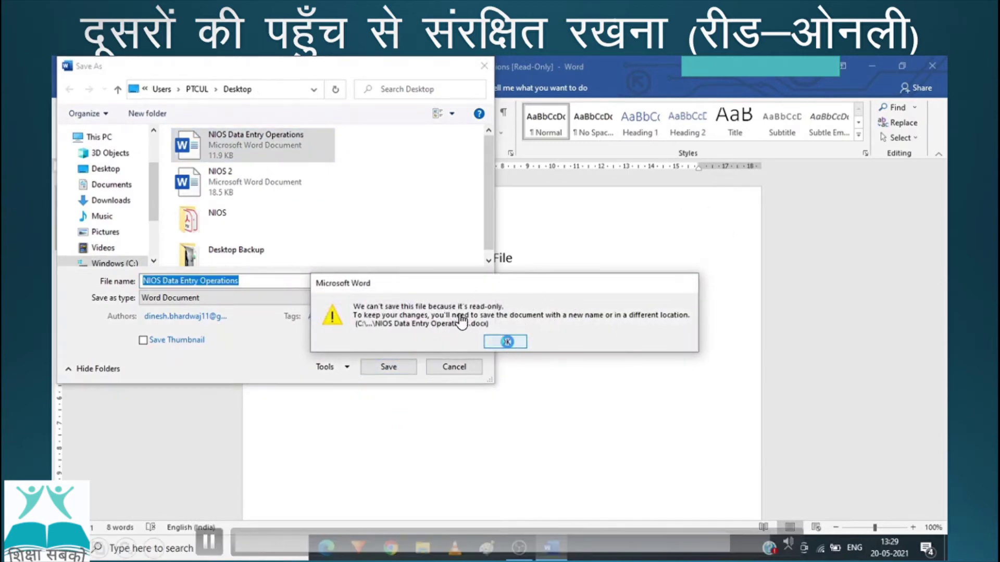
click(505, 342)
click(455, 369)
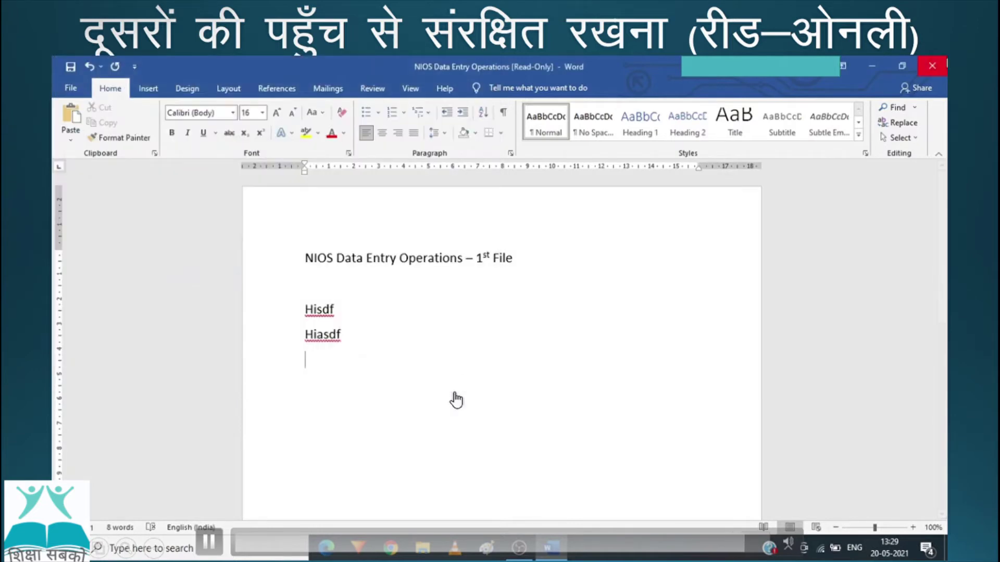
click(932, 66)
click(504, 328)
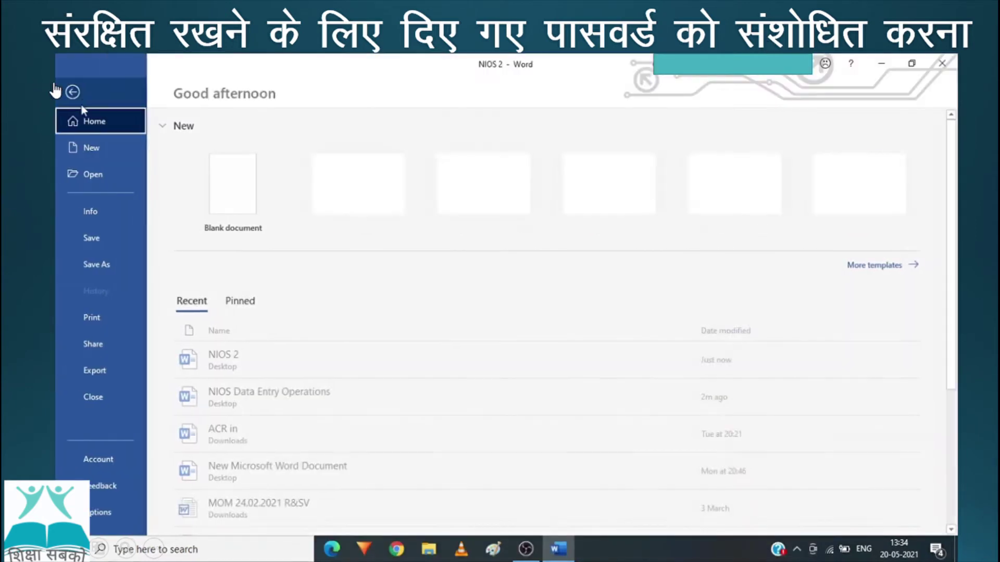
Step: Start Save As to the Desktop and open General Options from the Tools list
click(98, 264)
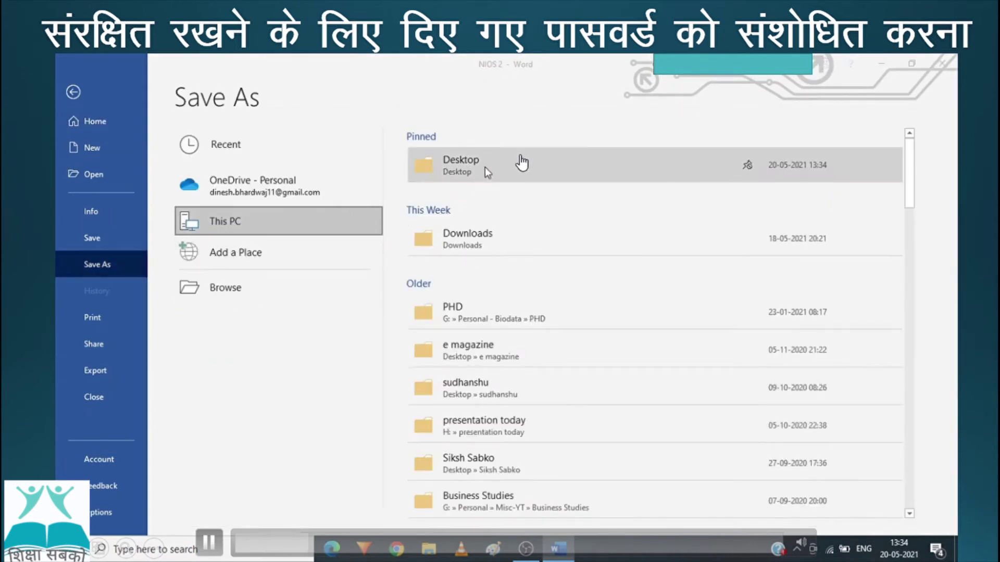
click(485, 167)
click(349, 367)
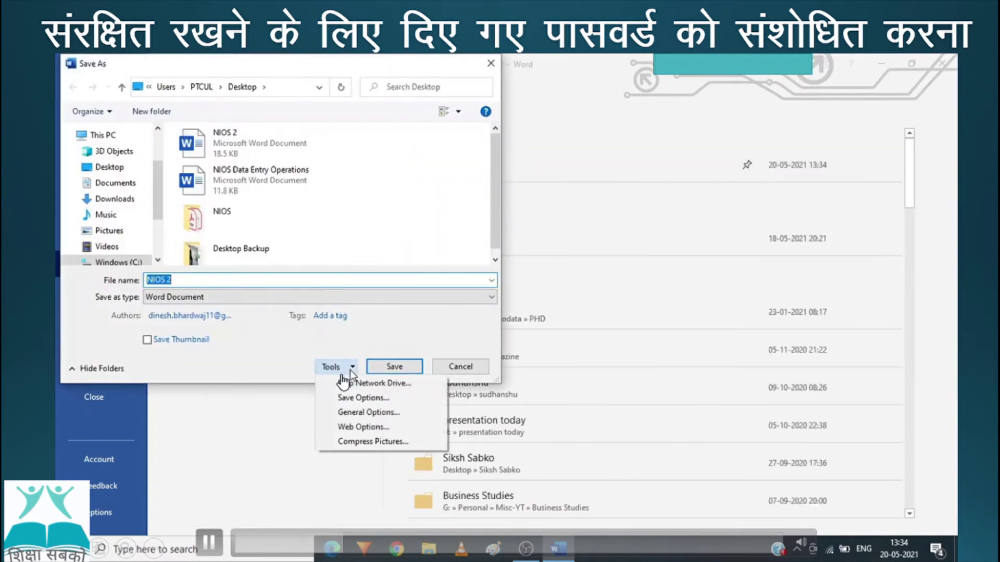
click(365, 413)
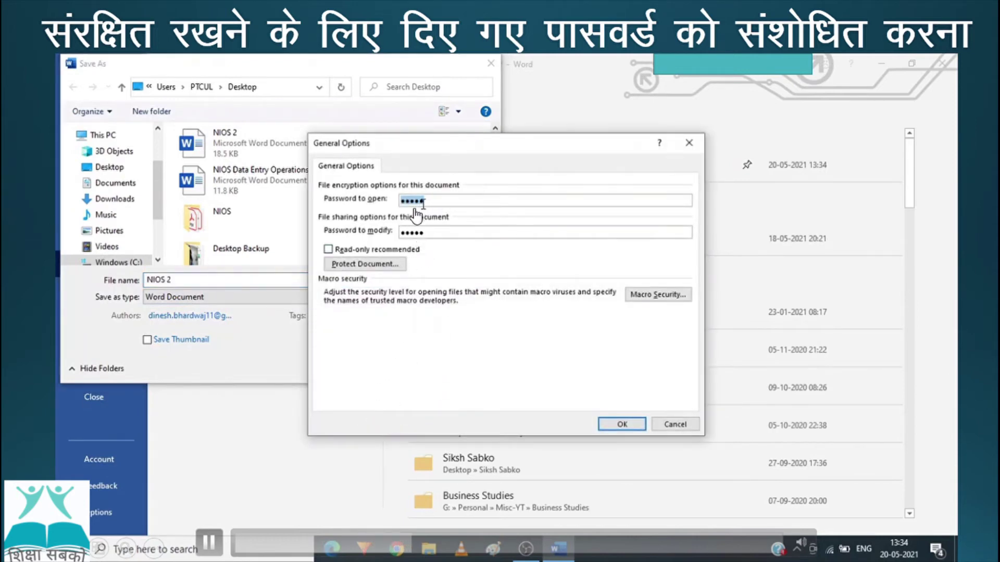
Step: Enter new open and modify passwords for NIOS 2 and confirm both
text(1)
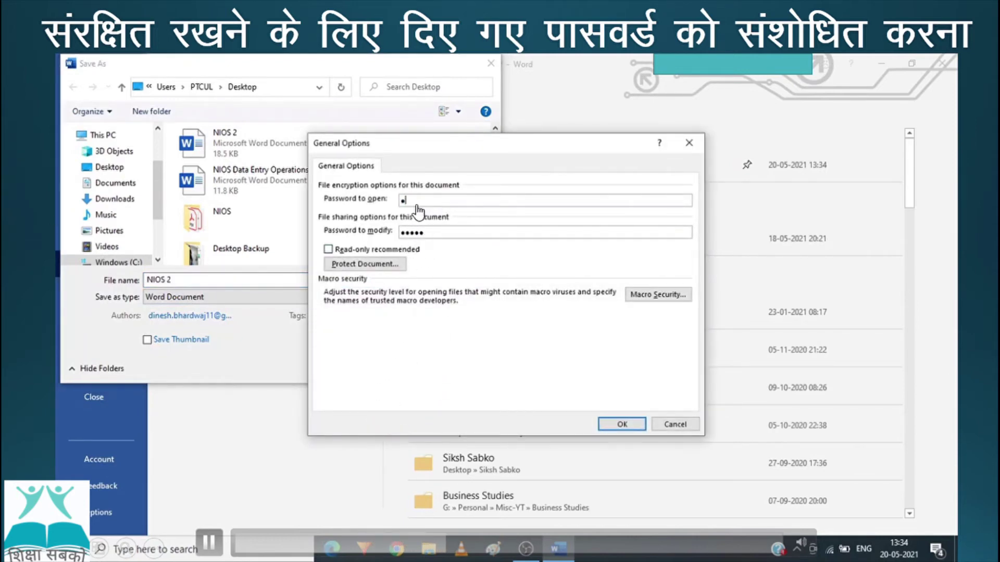
text(23456)
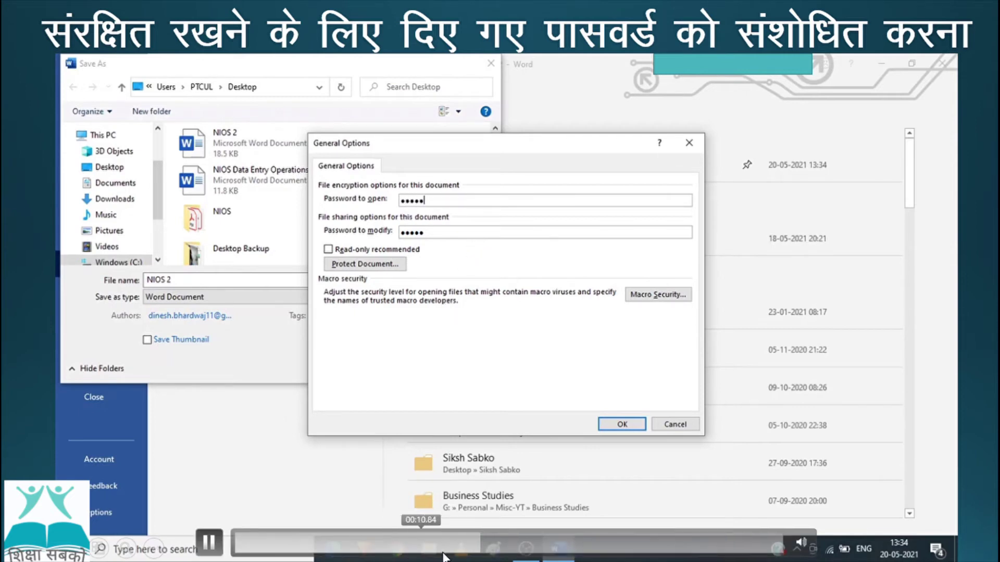
click(622, 545)
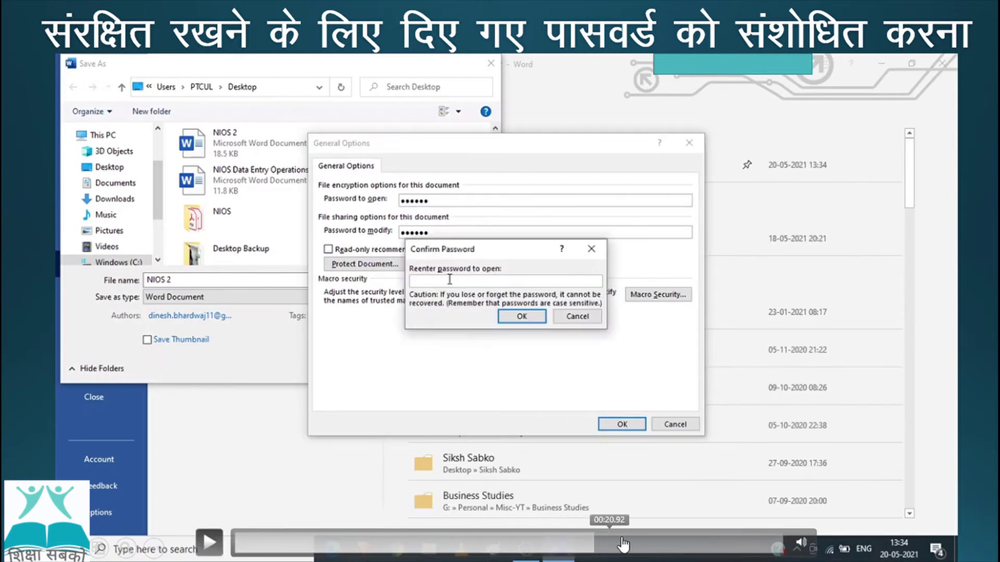
click(522, 316)
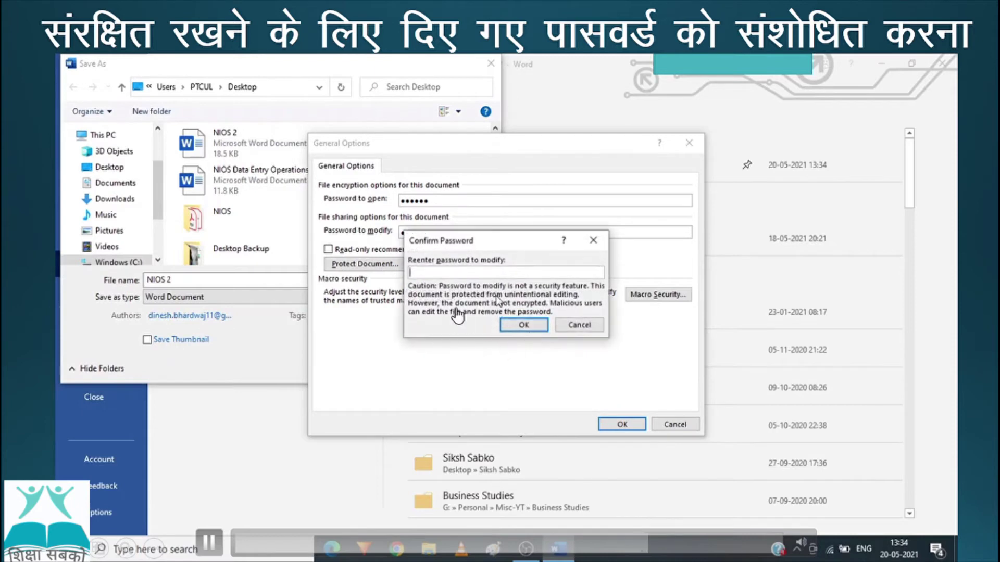
text(123456)
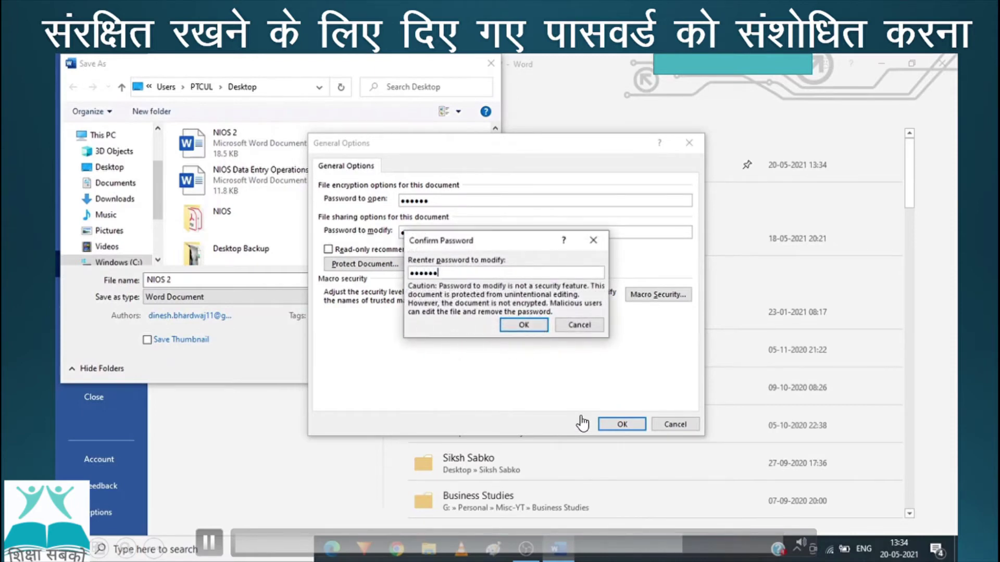
click(521, 325)
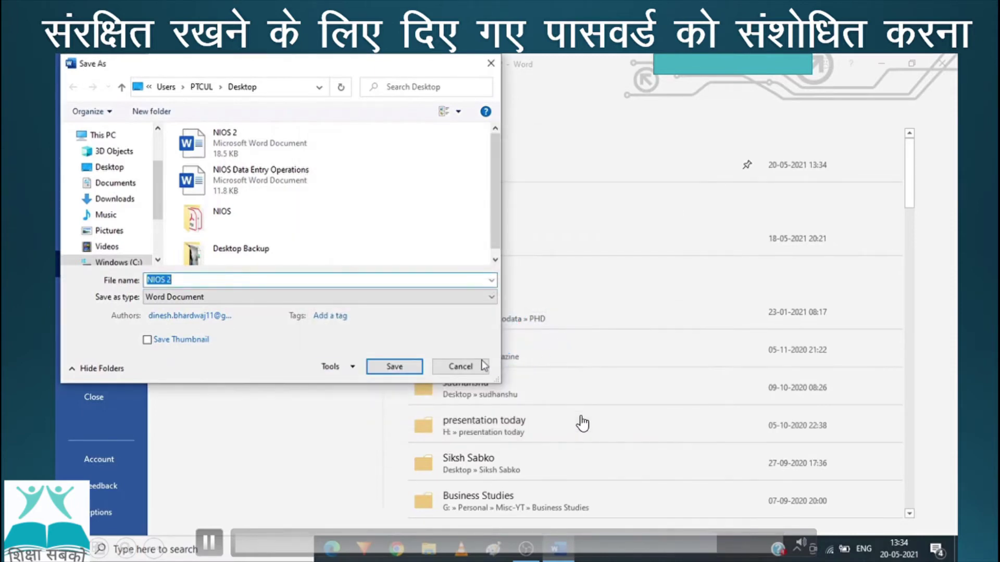
Step: Save NIOS 2 to the Desktop with its new password settings
click(402, 364)
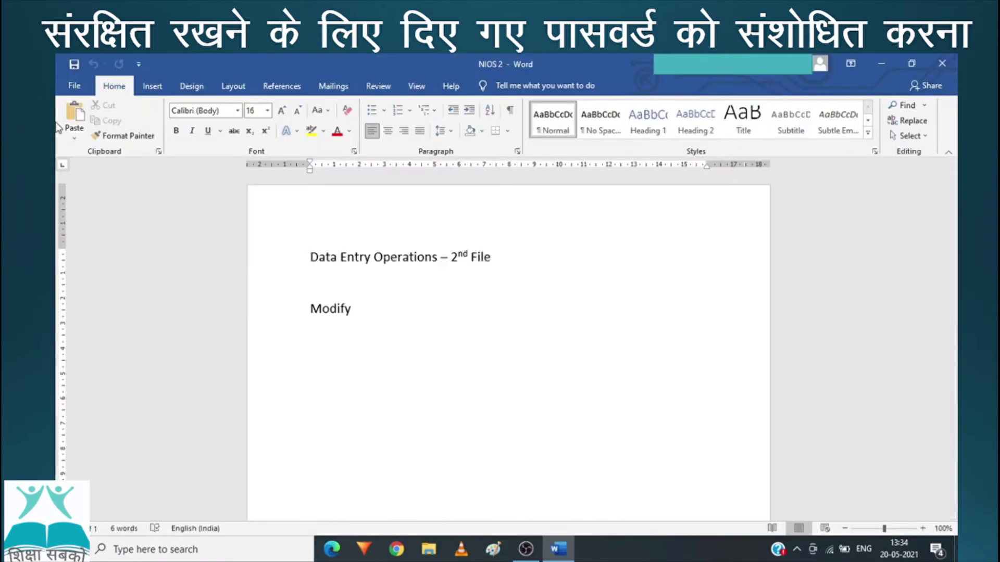
click(77, 86)
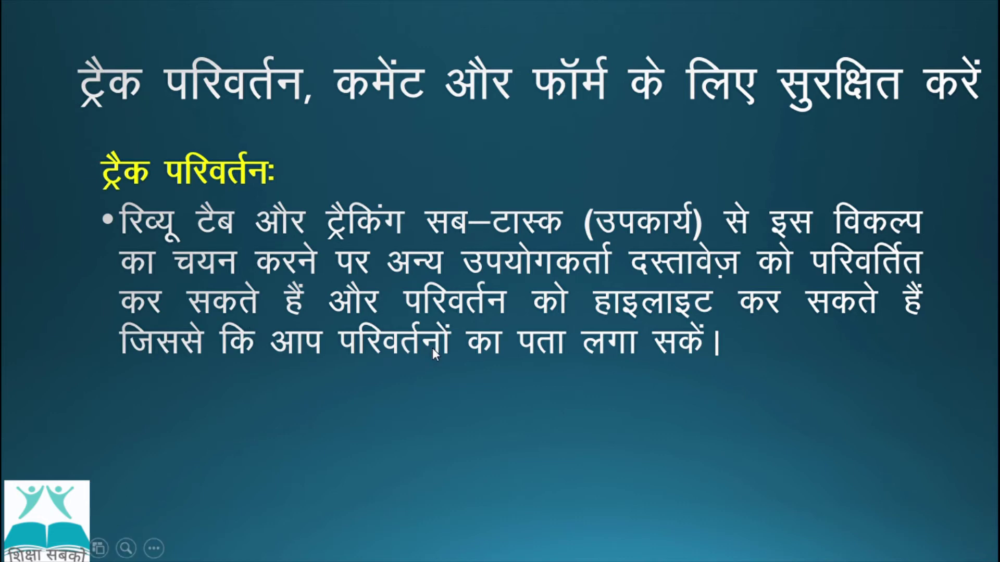
Step: Advance the slide to the point on protecting for tracked changes, comments and forms
click(604, 360)
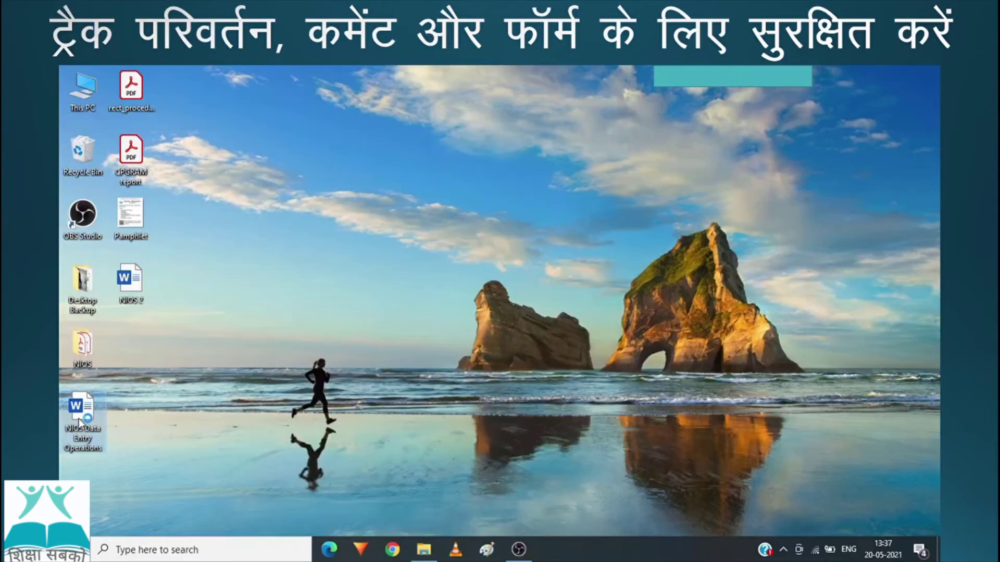
Step: Open NIOS Data Entry Operations and add the tracked line 'My Name is XXXX' under the heading
double_click(82, 411)
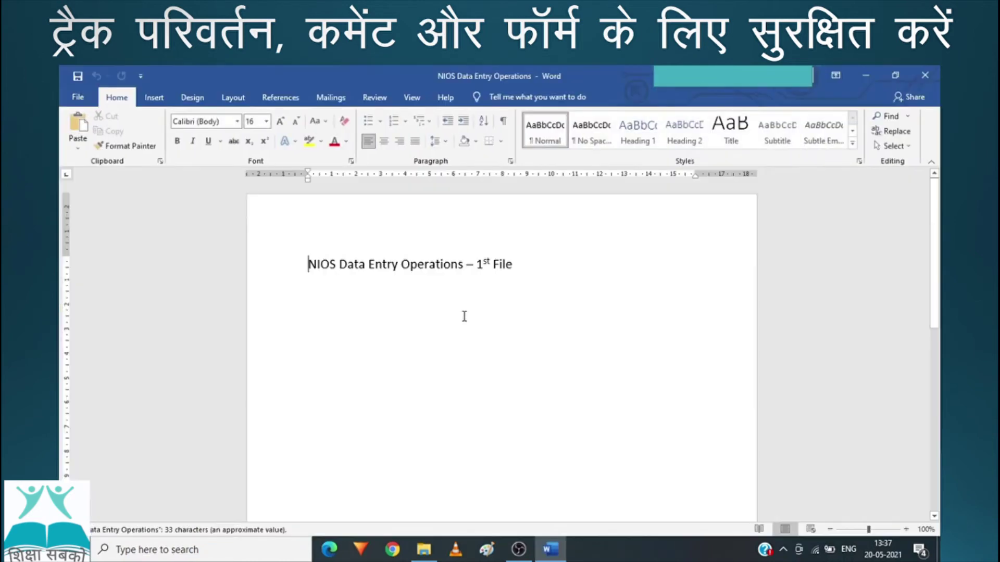
click(529, 267)
key(Return)
text(M)
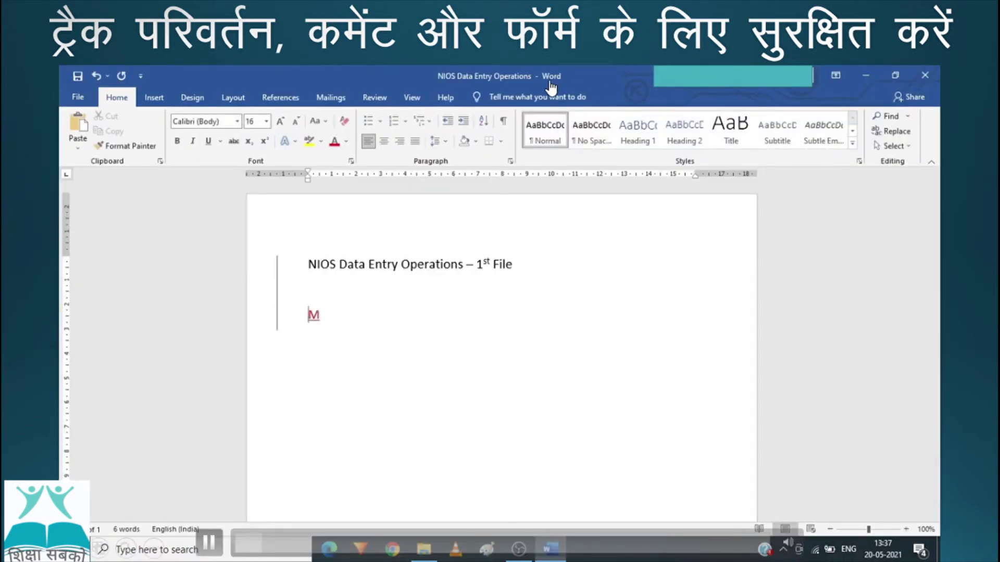
text(y Name is )
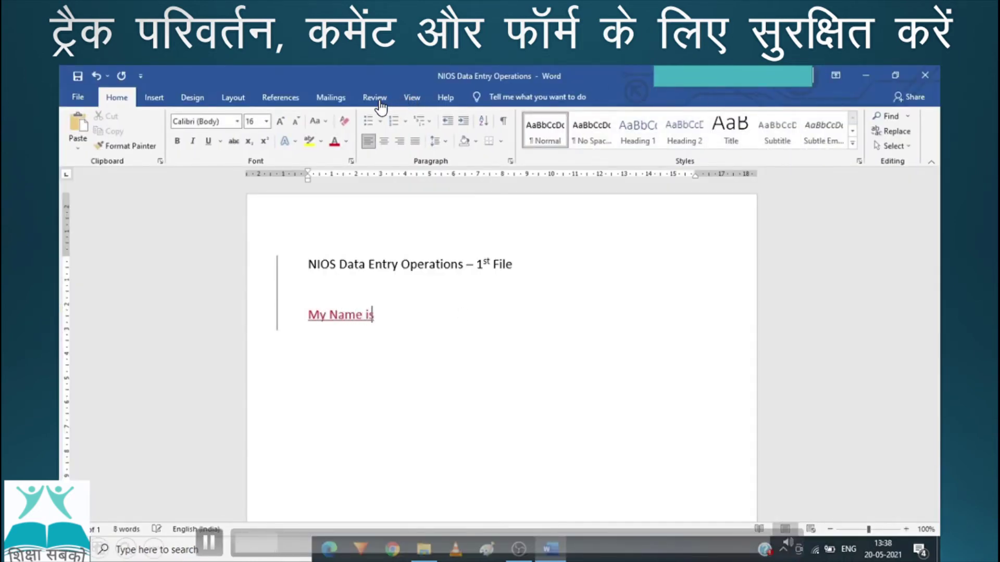
text(XXXX)
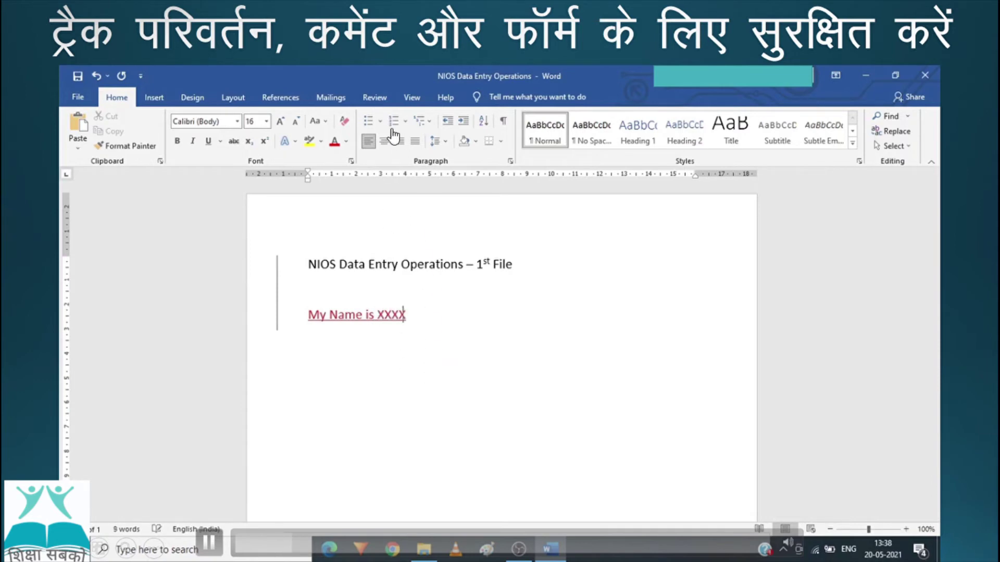
key(Return)
Step: Type 'NIOS class 10th' on the next line with 'th' formatted as superscript
text(My)
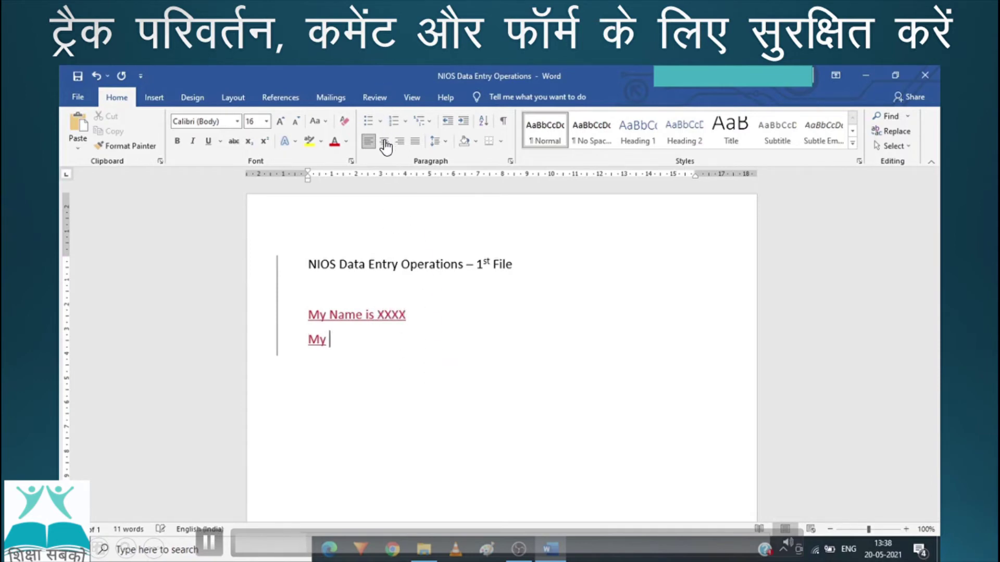
key(BackSpace)
key(BackSpace)
key(BackSpace)
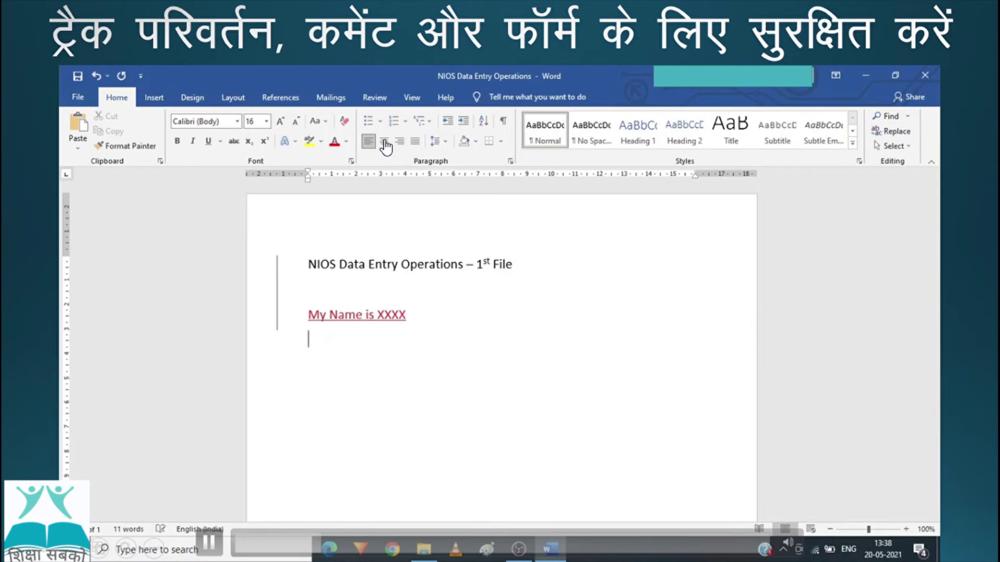
text(NIOS)
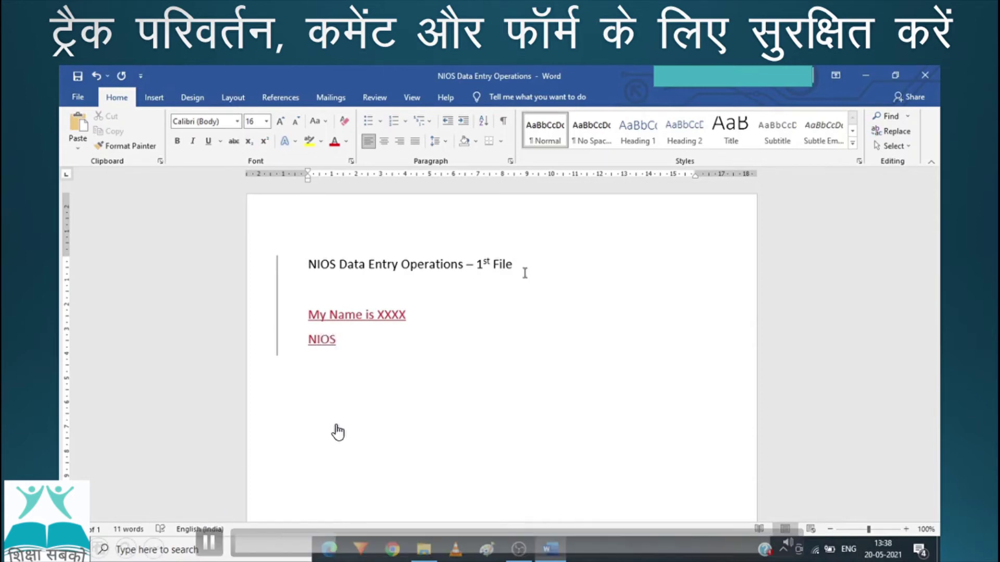
click(380, 545)
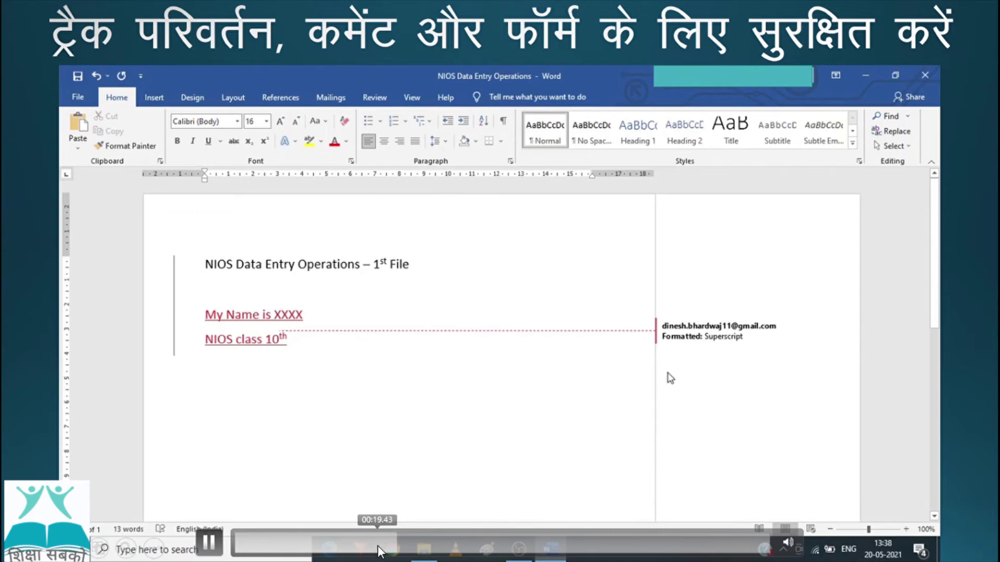
click(377, 546)
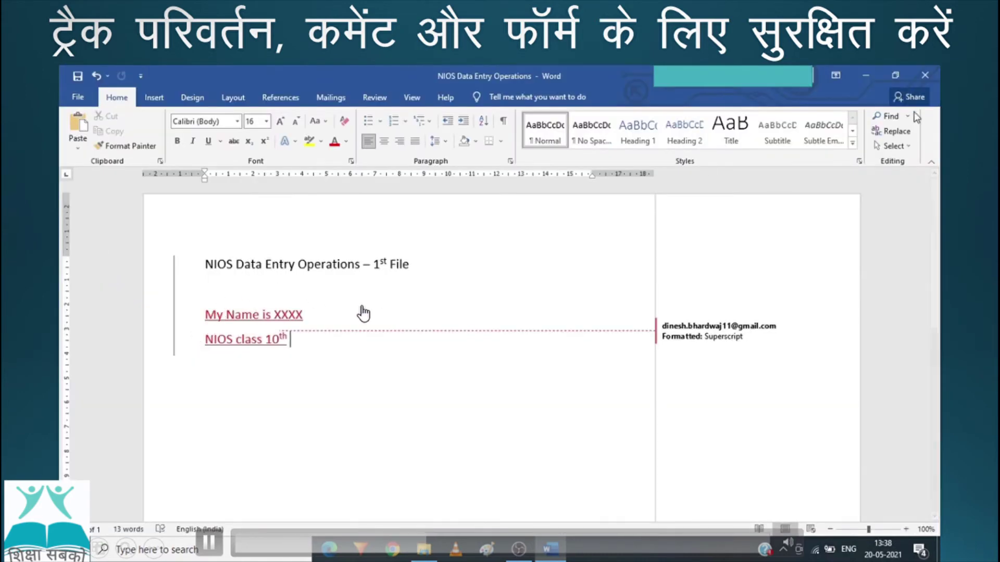
Step: Save NIOS Data Entry Operations with its tracked edits and exit Word
click(451, 543)
click(465, 547)
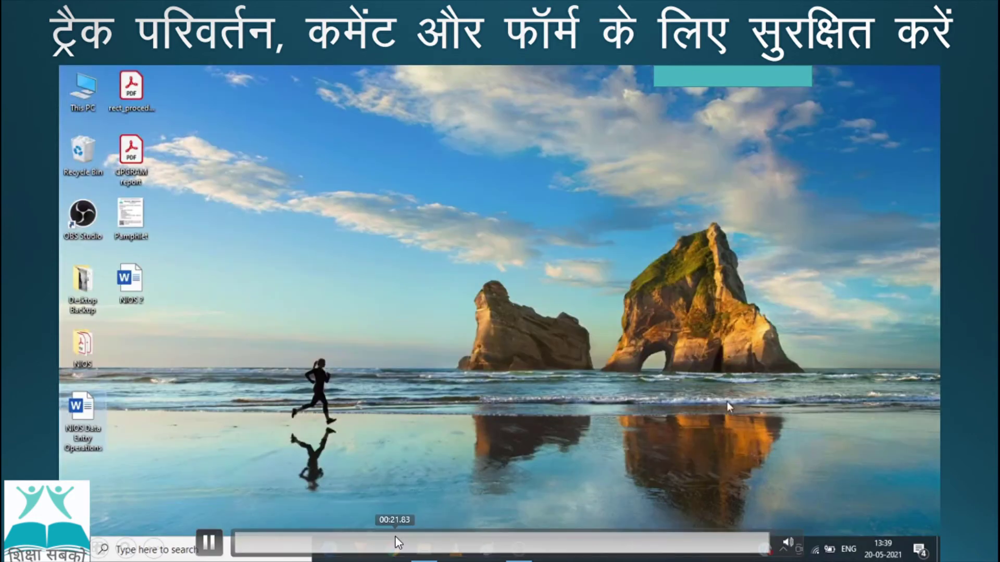
Step: Switch to the PowerPoint presentation and advance to the 'दस्तावेज़ों को खोजना' slide
click(393, 547)
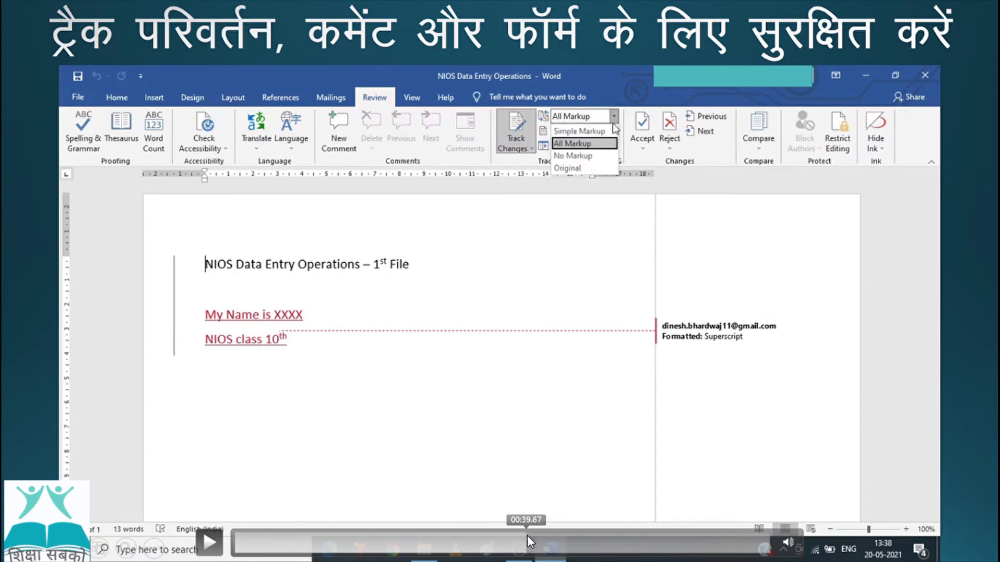
drag(557, 531, 703, 523)
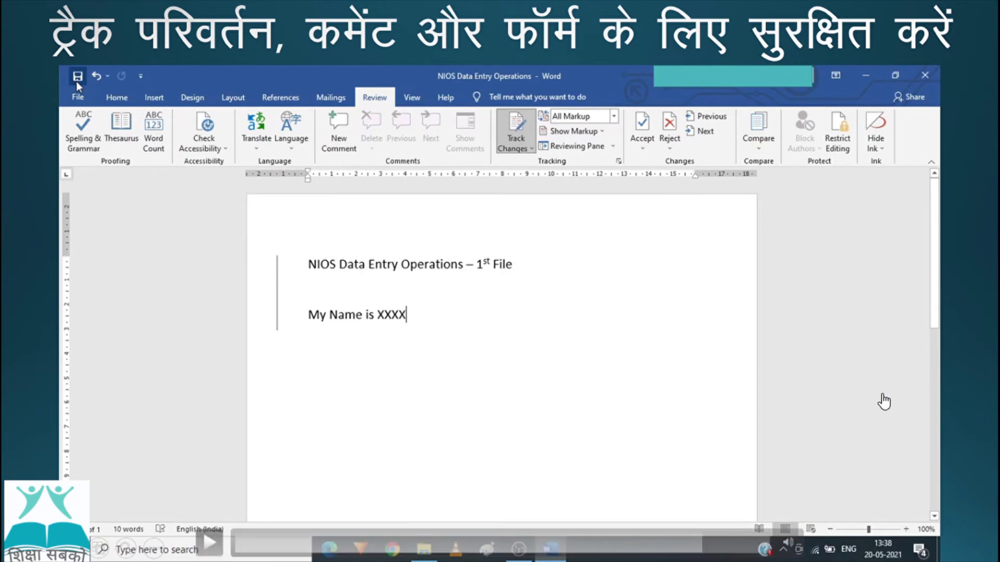
key(Right)
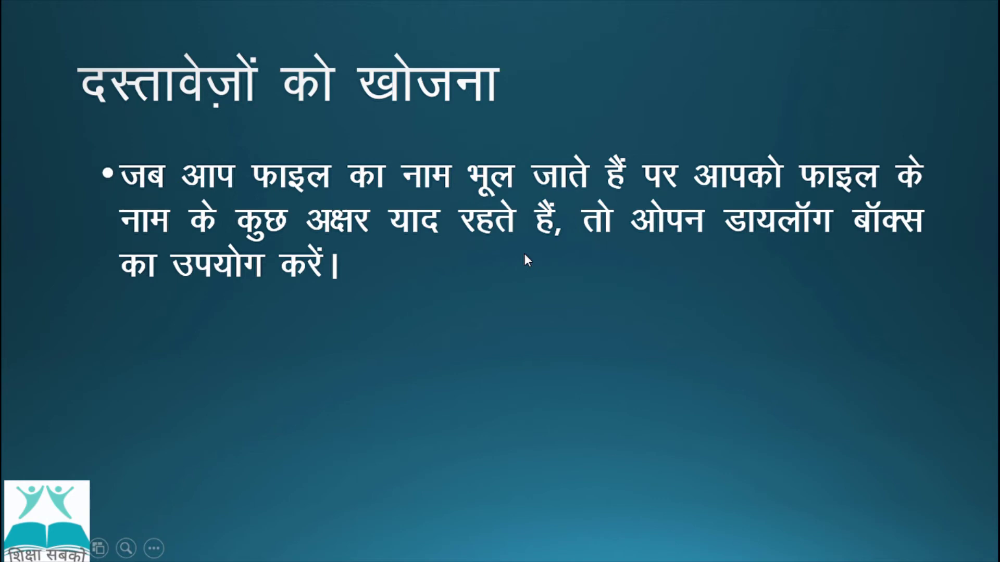
Step: Reveal the second through fourth bullets, ending with the partial-name search example
key(Right)
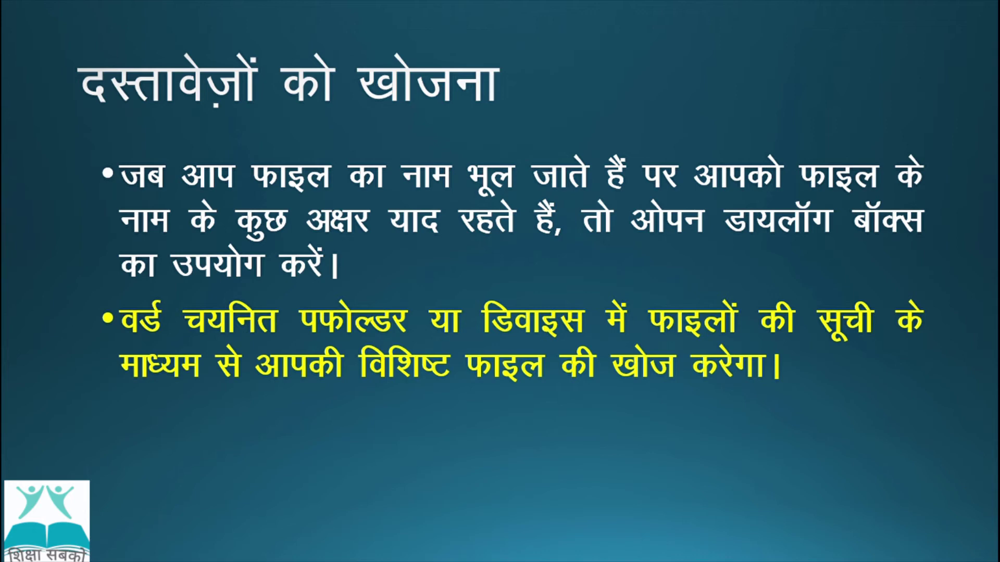
key(Right)
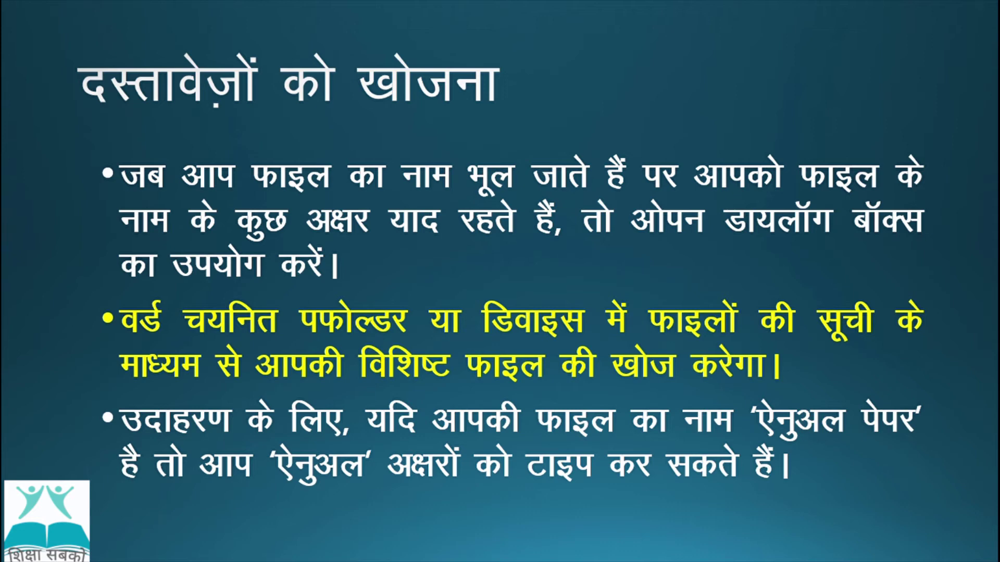
key(Right)
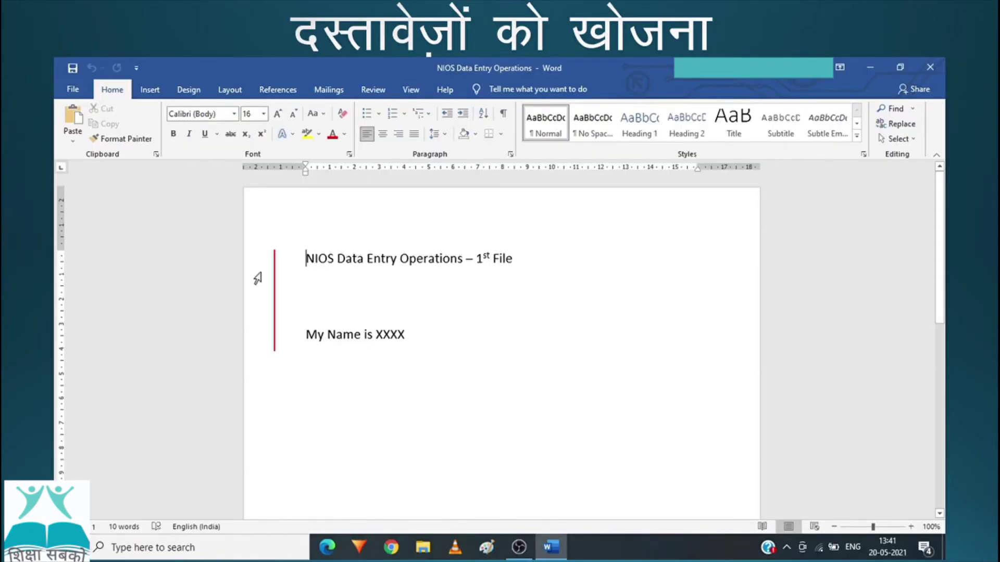
click(68, 94)
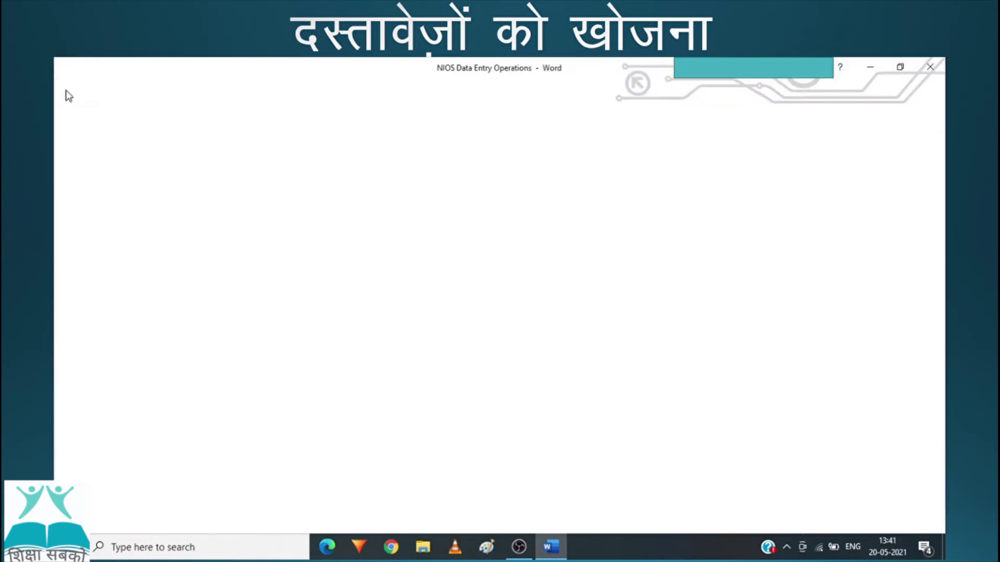
click(80, 185)
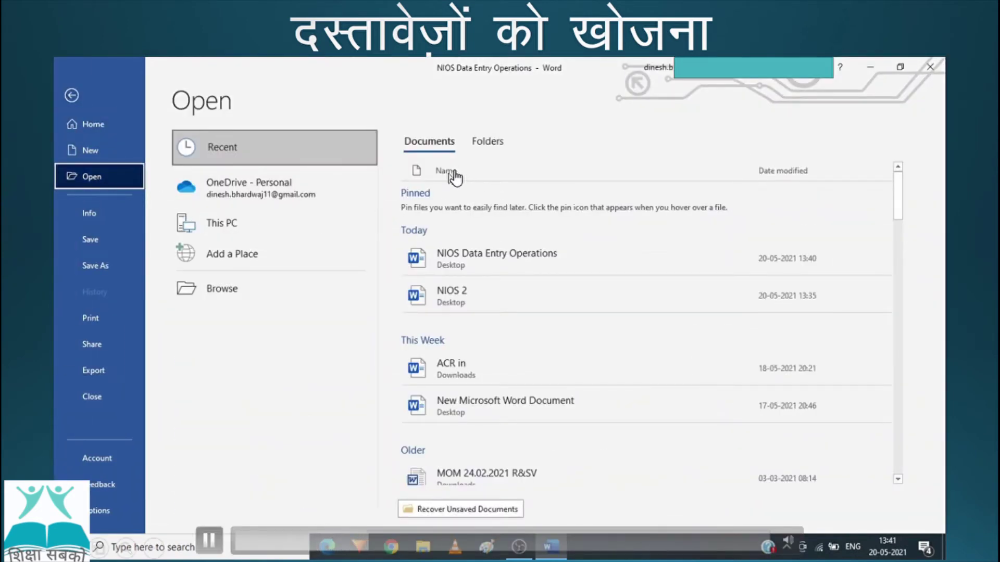
click(232, 221)
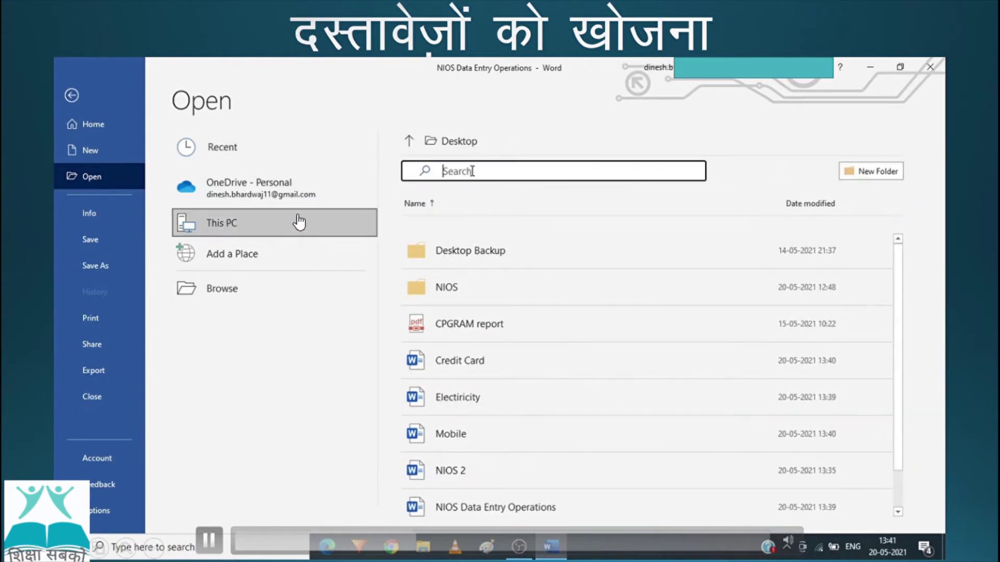
text(e)
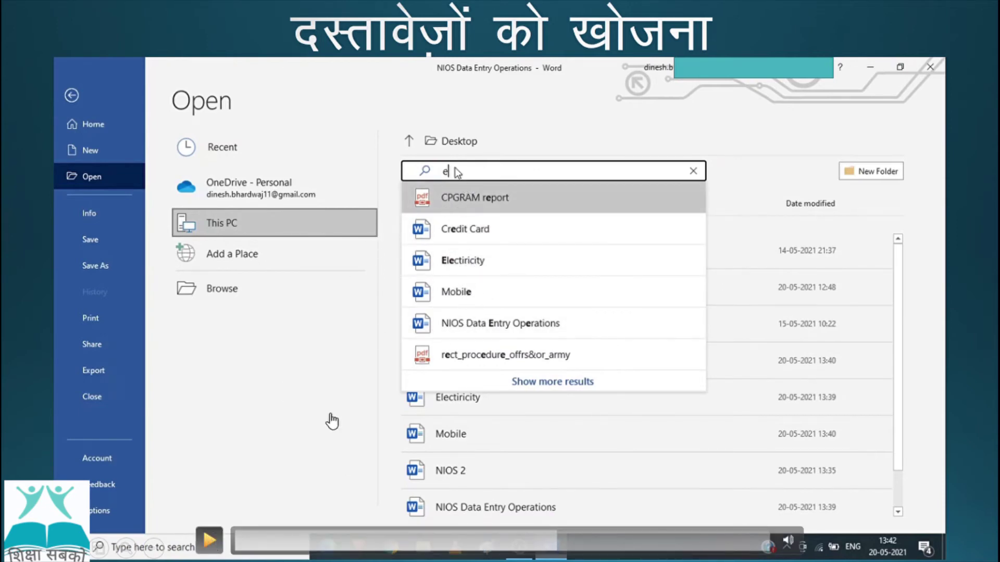
click(210, 543)
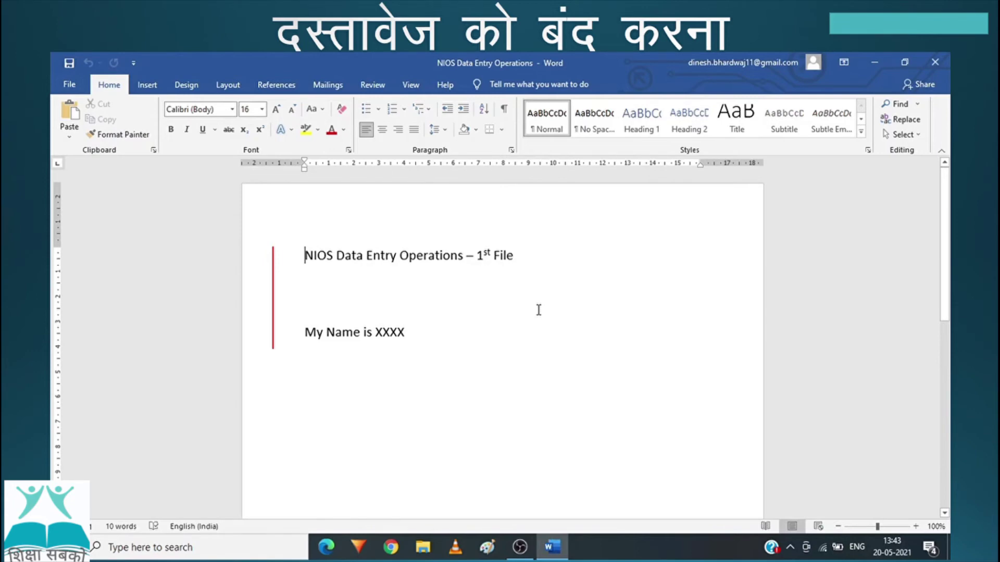
Step: Close the NIOS Data Entry Operations document from the File menu, then exit Word
click(69, 84)
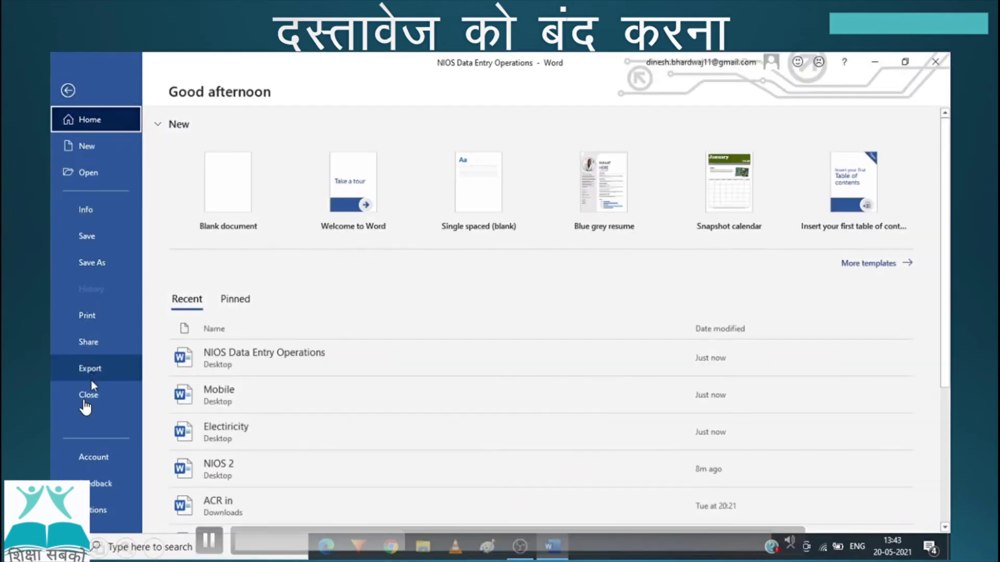
click(111, 398)
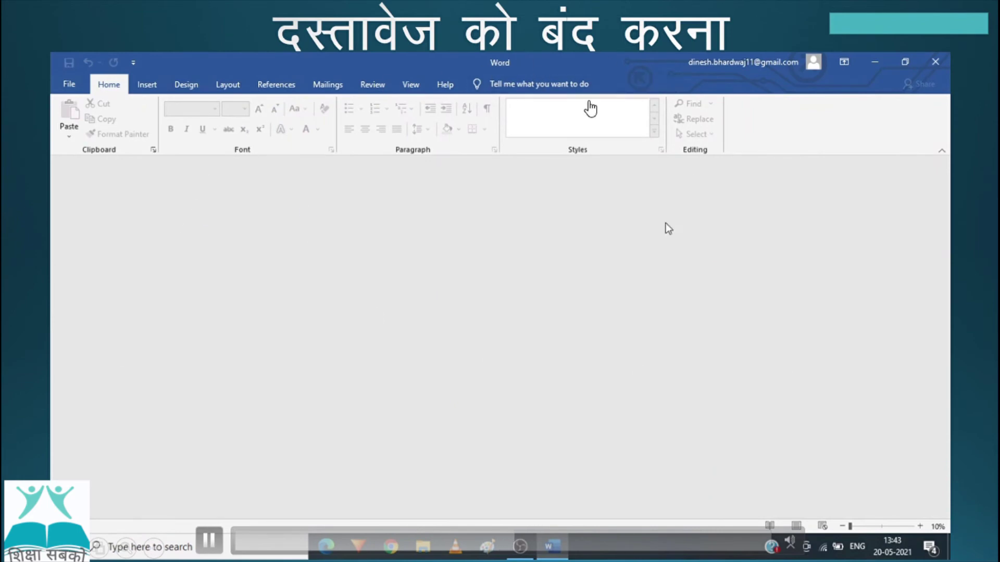
click(935, 64)
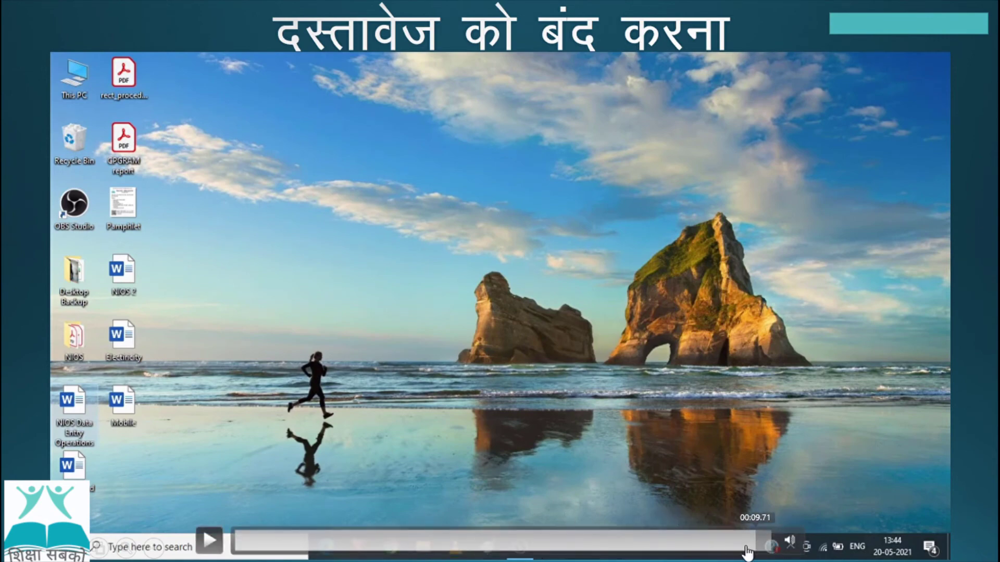
Step: Restore the remaining Word window from the taskbar and close it
drag(763, 546, 661, 554)
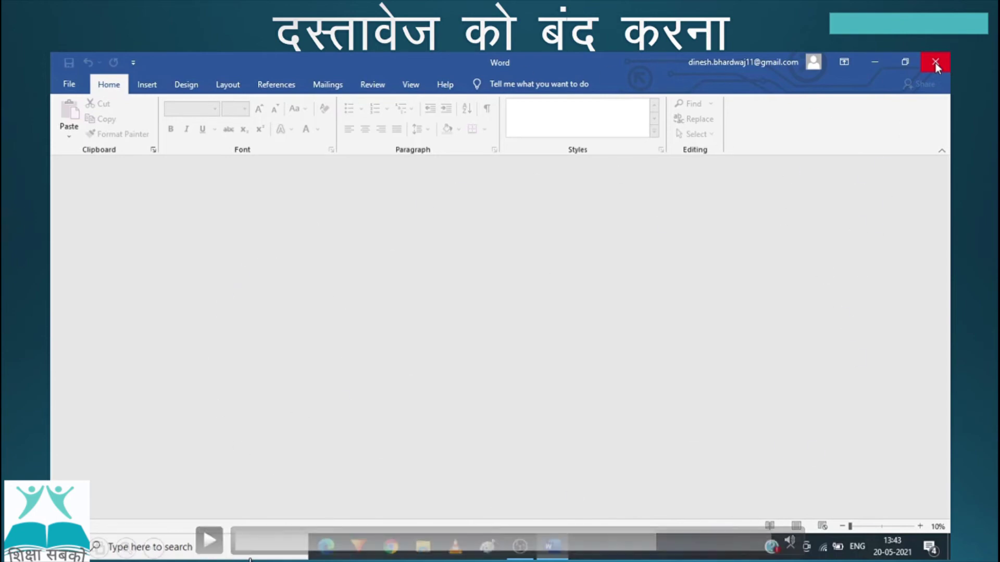
click(203, 547)
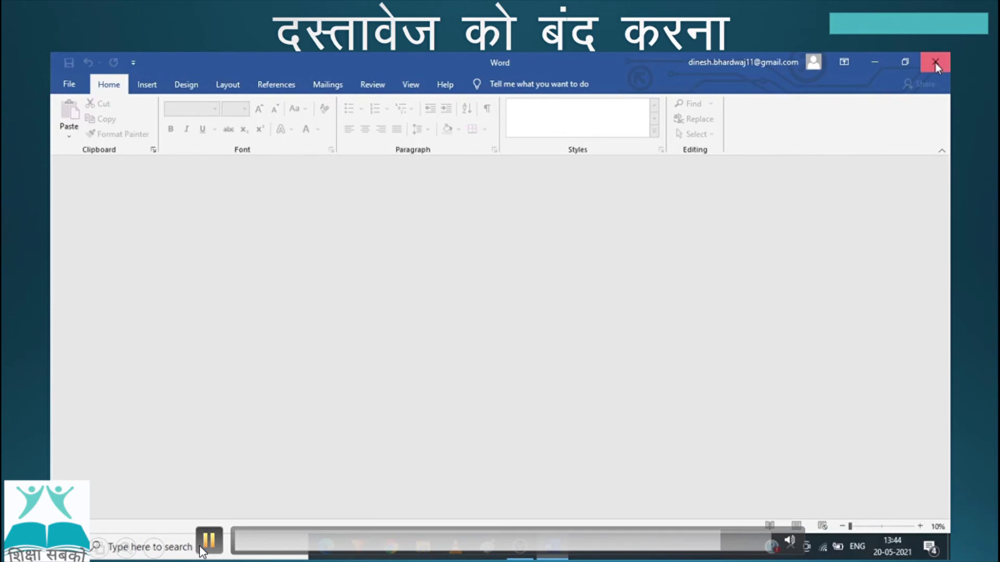
click(935, 63)
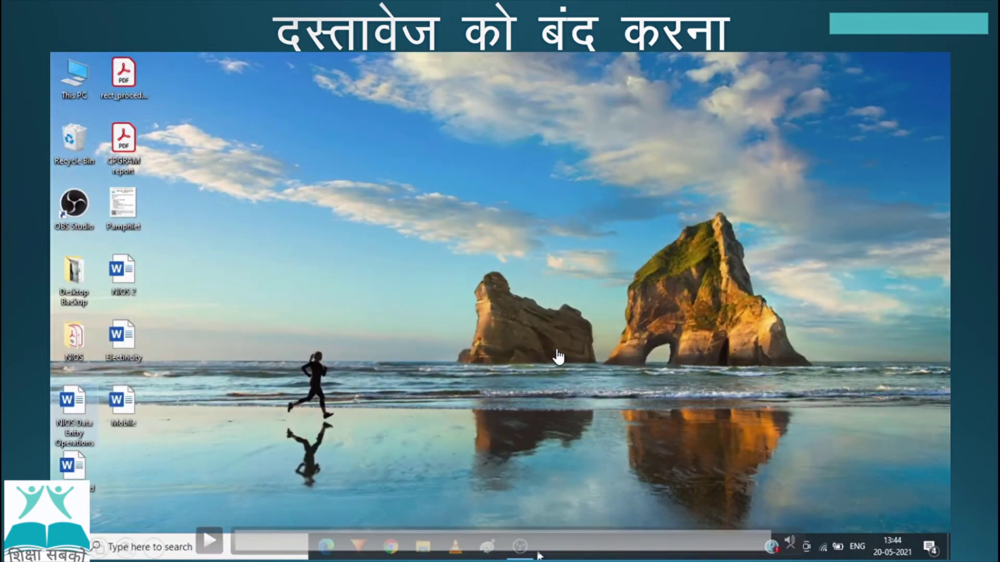